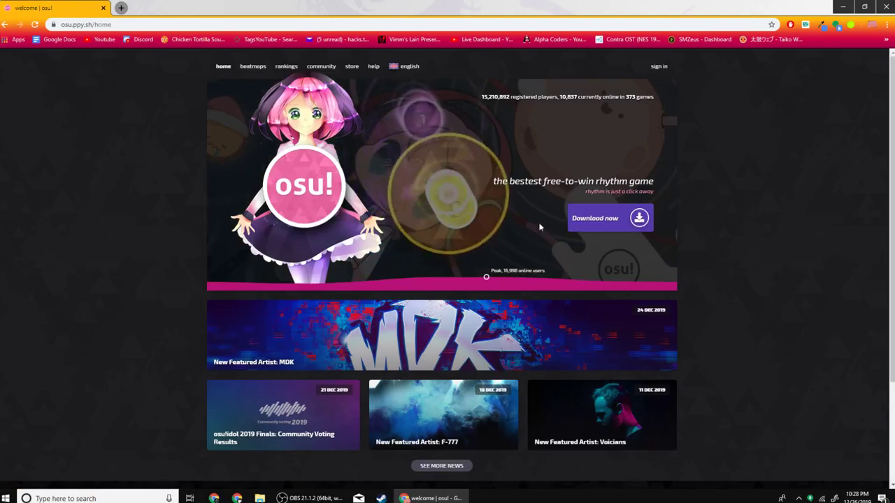
# Minimize the browser and launch the osu! app by searching for "osu" in Windows.
pyautogui.click(845, 6)
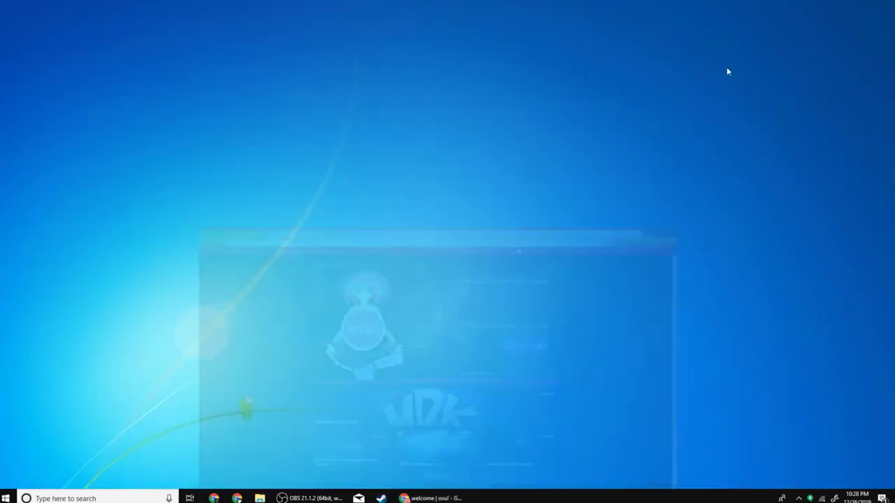
pyautogui.click(98, 498)
pyautogui.write('osu')
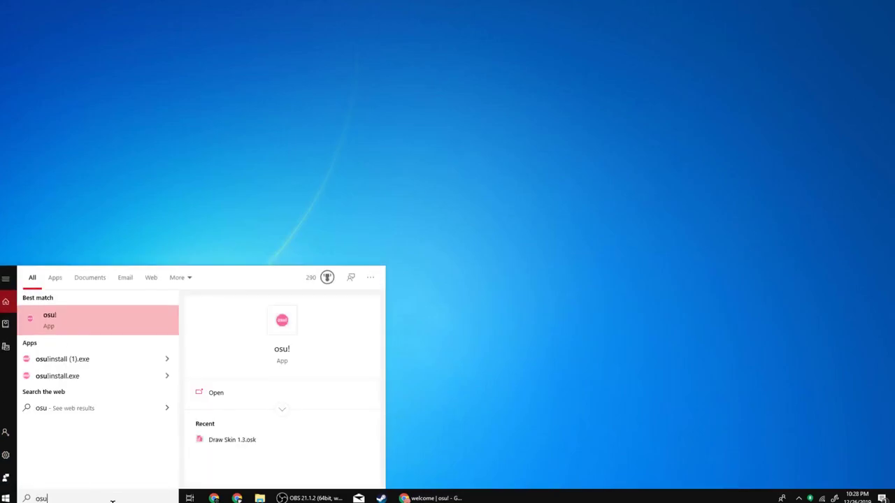
pyautogui.press('Return')
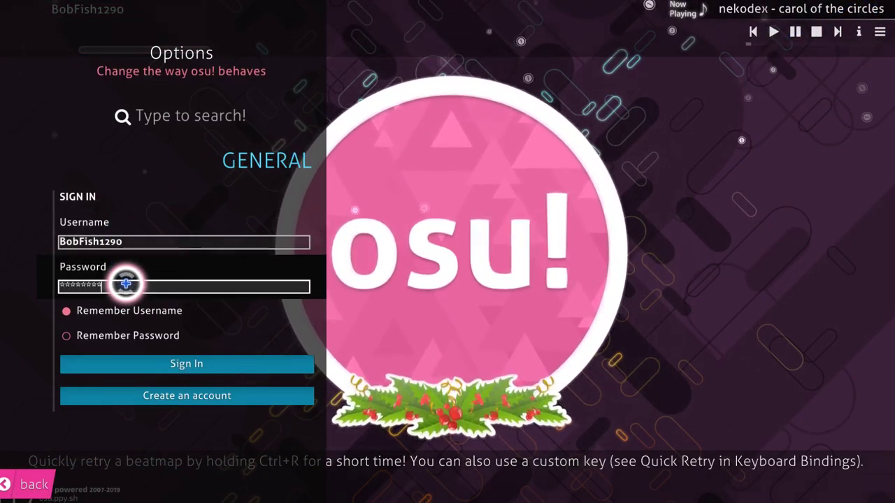
# Sign in to osu! with the account password and open the game's main menu.
pyautogui.press('Return')
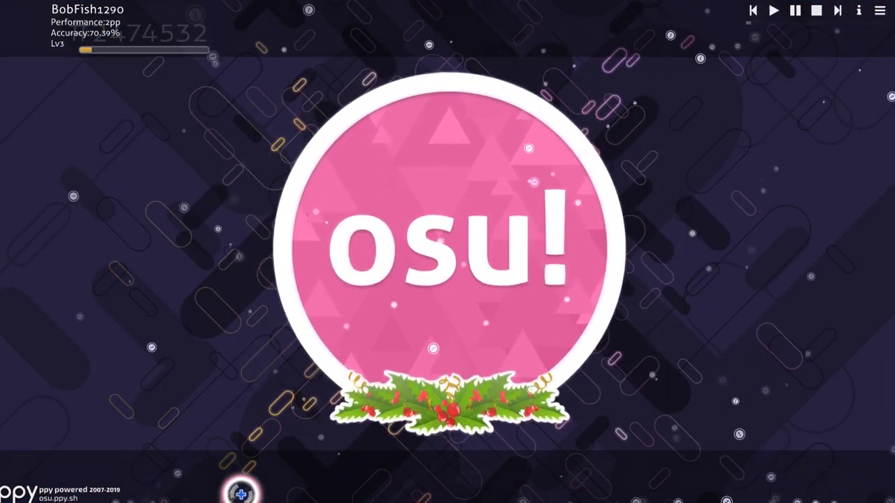
pyautogui.click(559, 203)
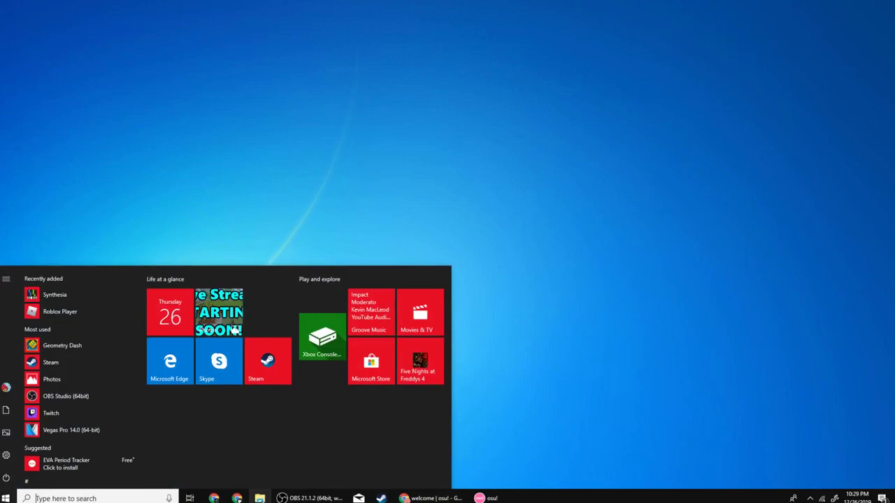
# Import file_example_MP3_700KB.mp3 from the Wargroove folder in Videos into osu!'s song selection to start a new beatmap.
pyautogui.click(259, 498)
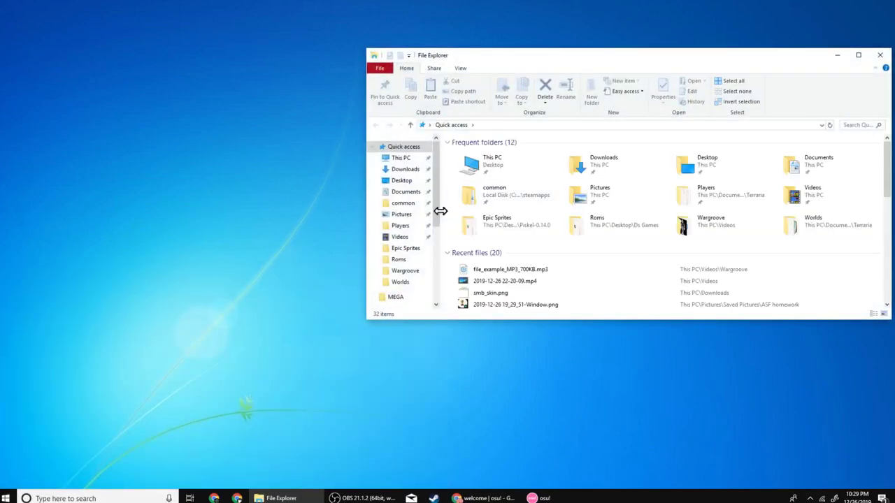
pyautogui.click(399, 238)
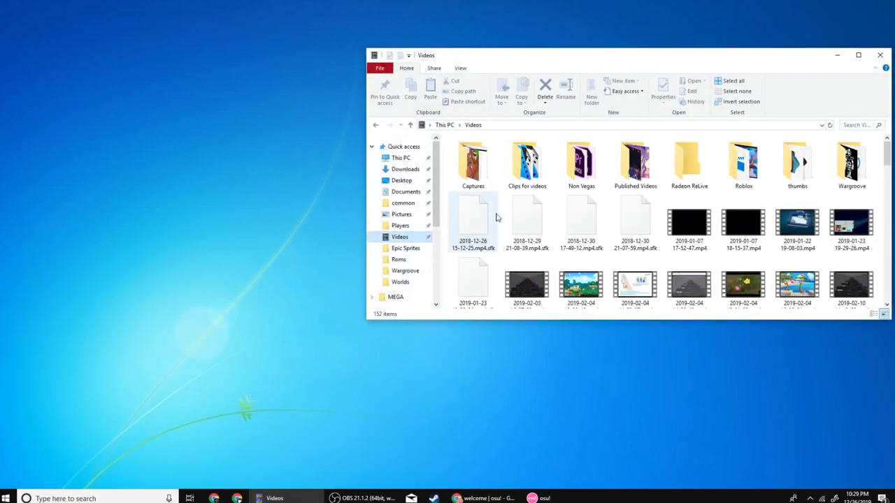
pyautogui.doubleClick(849, 160)
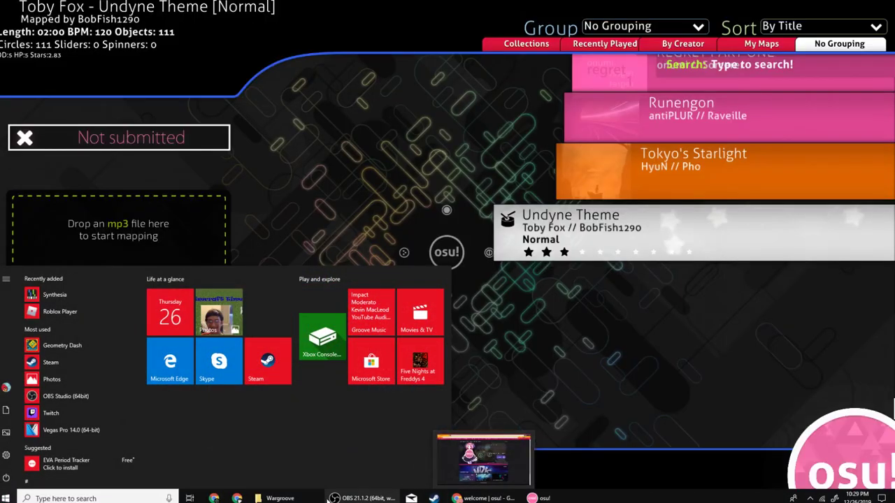
pyautogui.click(300, 498)
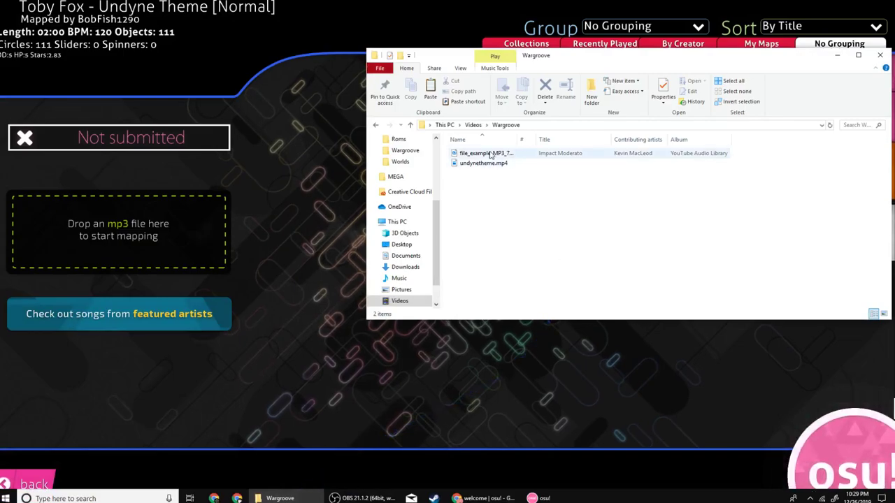
pyautogui.moveTo(453, 153); pyautogui.dragTo(133, 227)
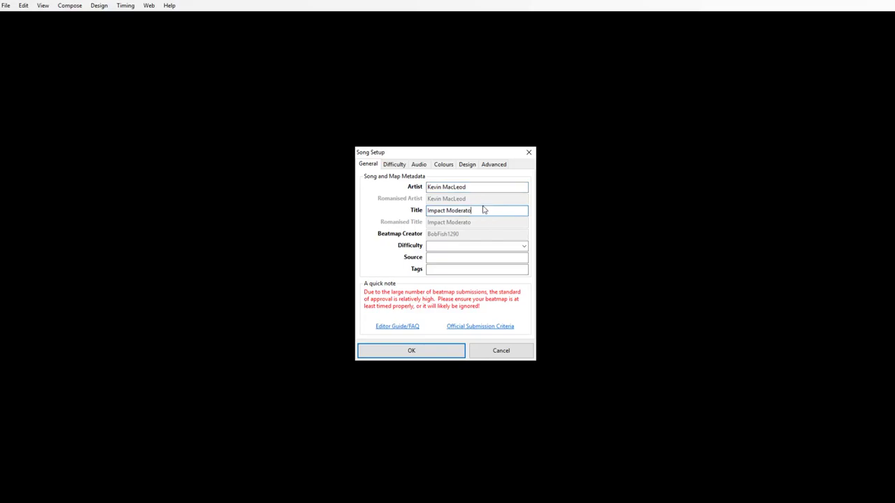
# Set the new beatmap's difficulty to Easy in the song setup.
pyautogui.click(523, 247)
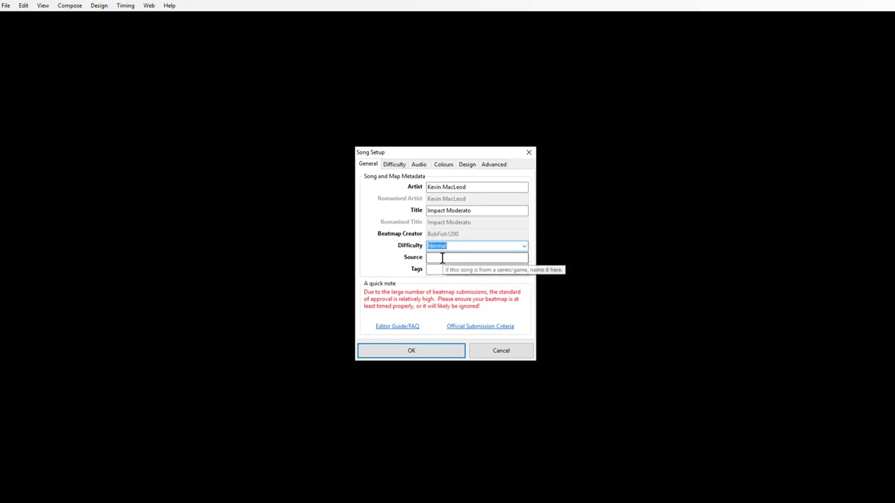
pyautogui.click(524, 246)
pyautogui.click(521, 256)
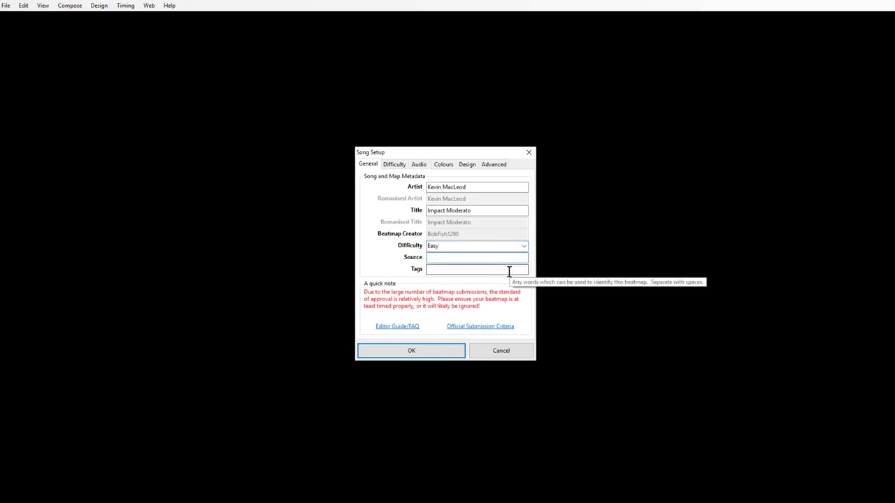
# Restrict the beatmap's allowed modes to osu!taiko and accept the song setup.
pyautogui.click(493, 165)
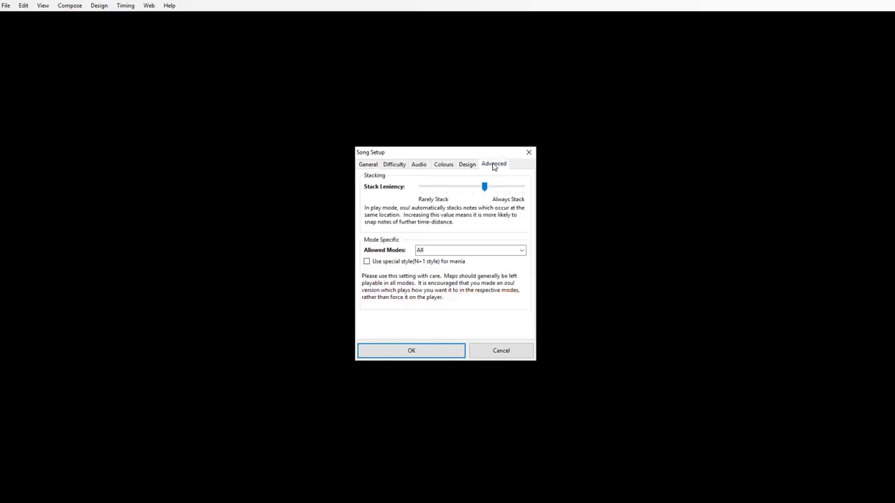
pyautogui.click(521, 250)
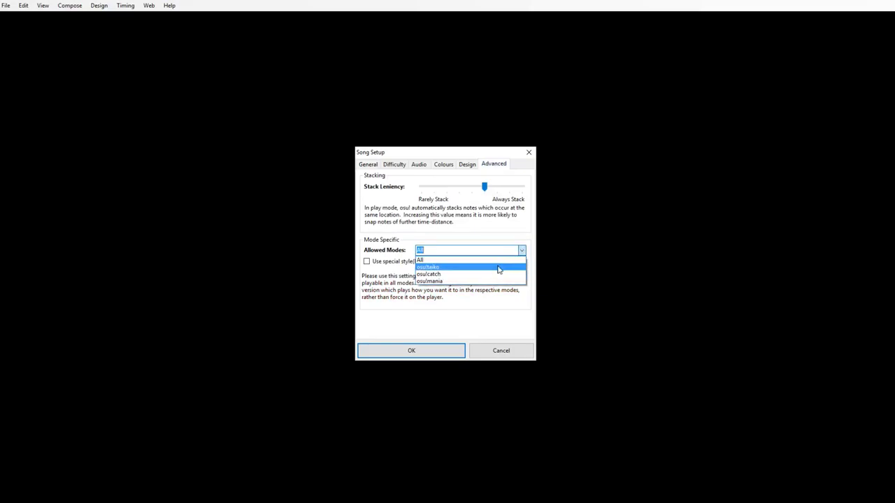
pyautogui.click(498, 268)
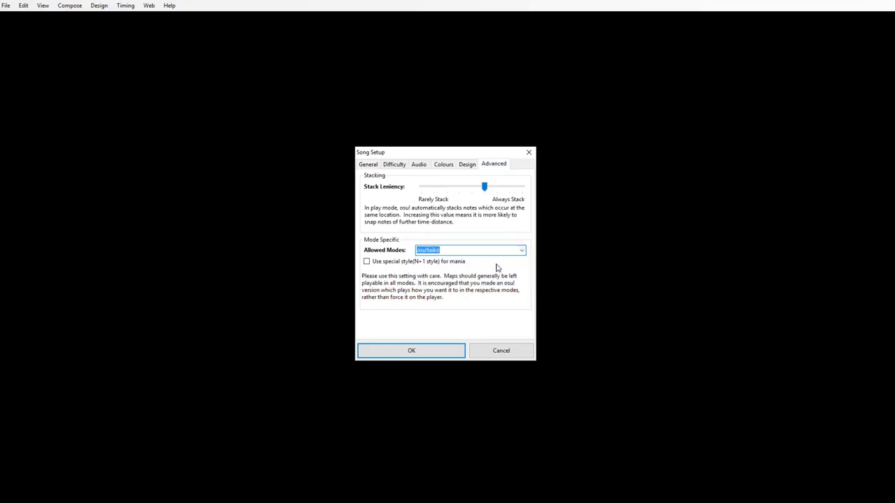
pyautogui.click(411, 351)
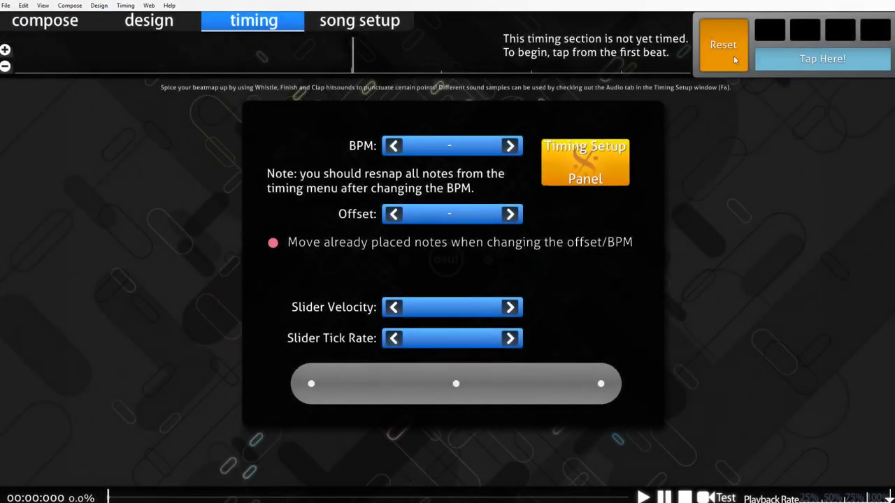
# Add a timing point at offset 0 with 120 BPM and a 4/4 time signature, and apply it.
pyautogui.click(598, 176)
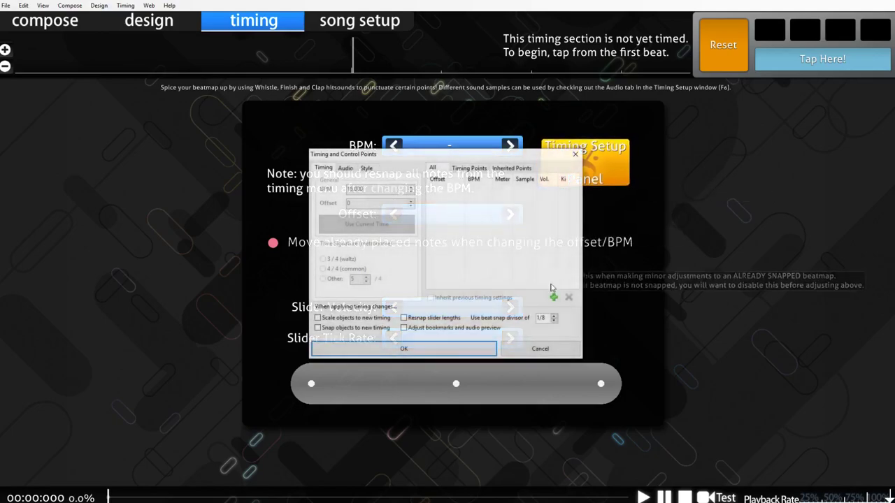
pyautogui.click(553, 298)
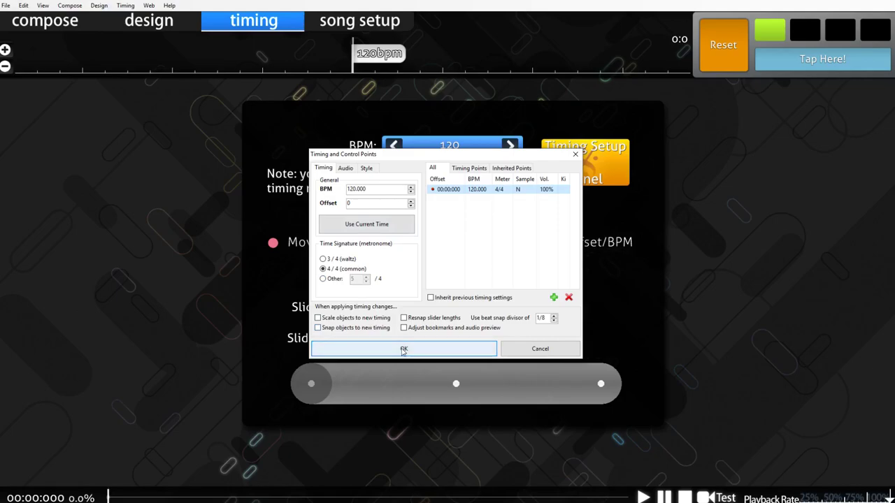
pyautogui.click(404, 349)
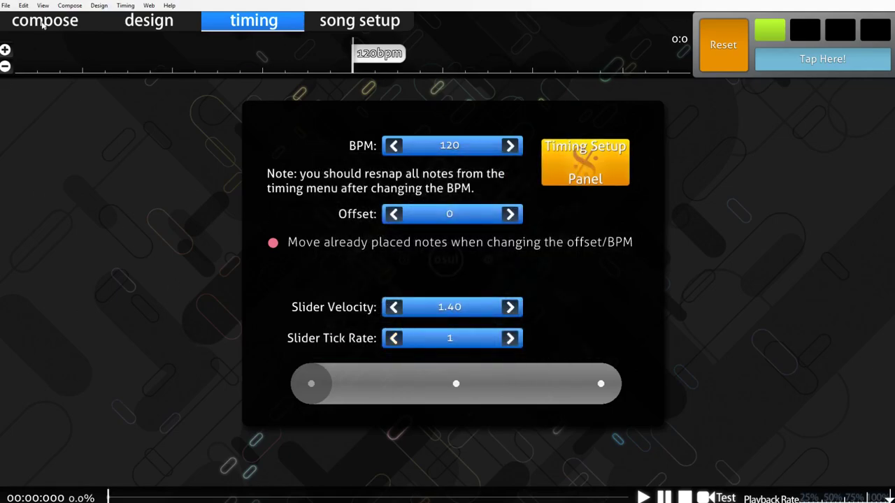
# Open the compose view and place a plain hit circle near the playfield's centre at 00:00:000.
pyautogui.click(44, 21)
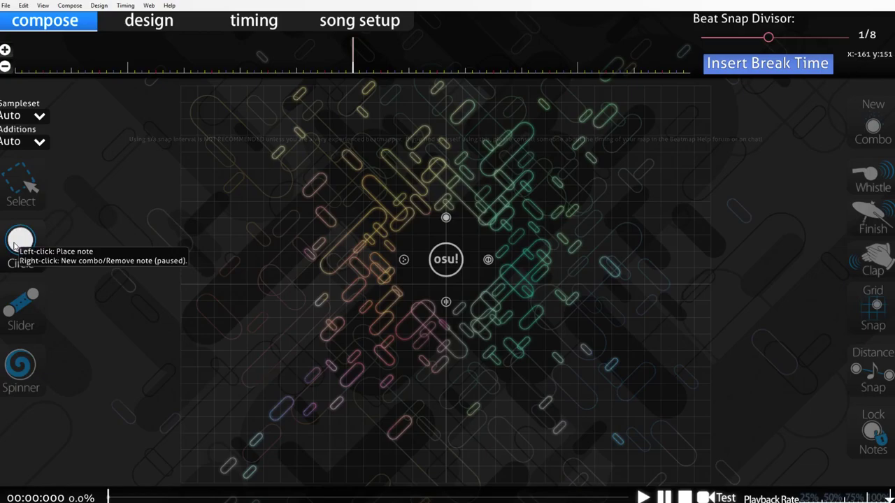
pyautogui.click(26, 181)
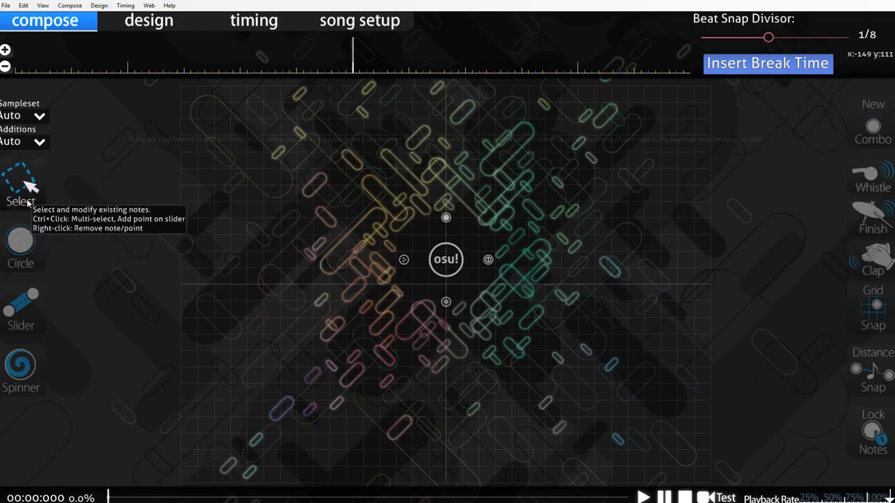
pyautogui.click(19, 241)
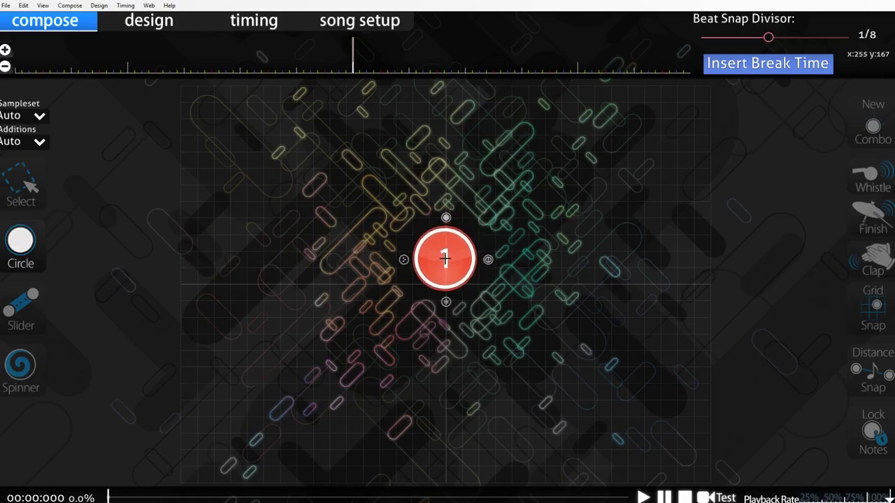
pyautogui.click(446, 259)
# Advance the song to 00:02:081 and place a circle with the Whistle addition near the playfield's centre.
pyautogui.scroll(-5, 446, 258)
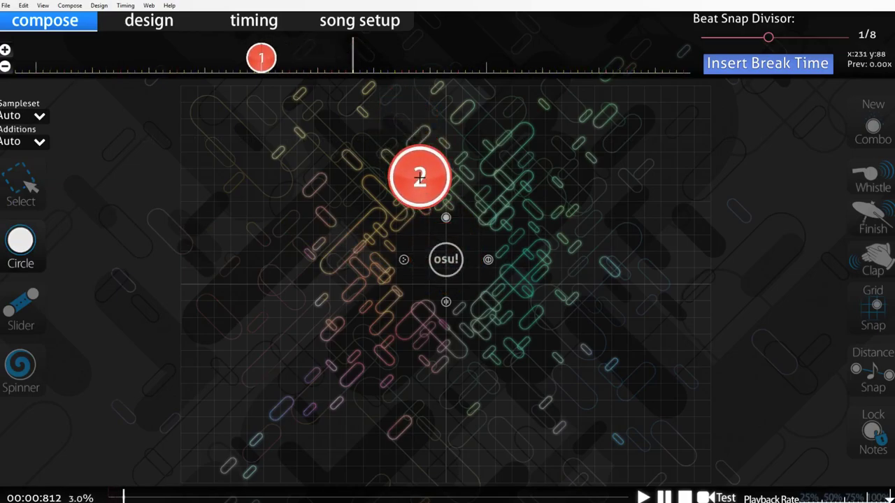
pyautogui.click(643, 498)
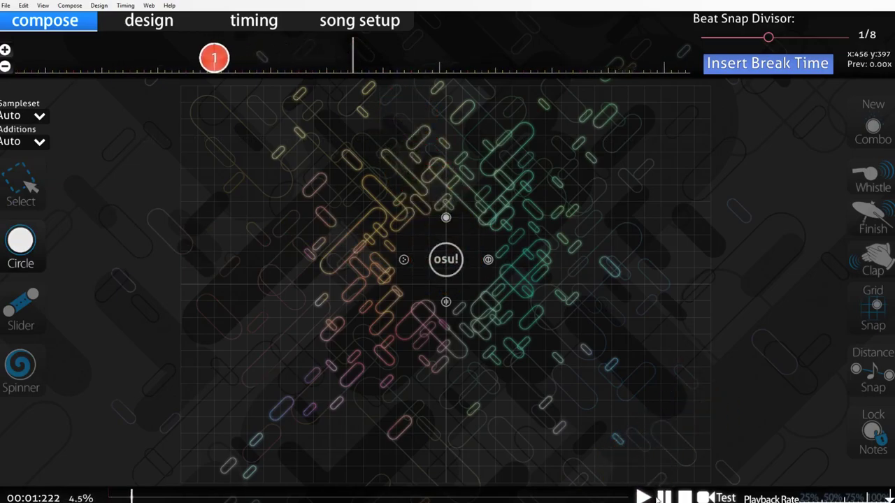
pyautogui.click(662, 498)
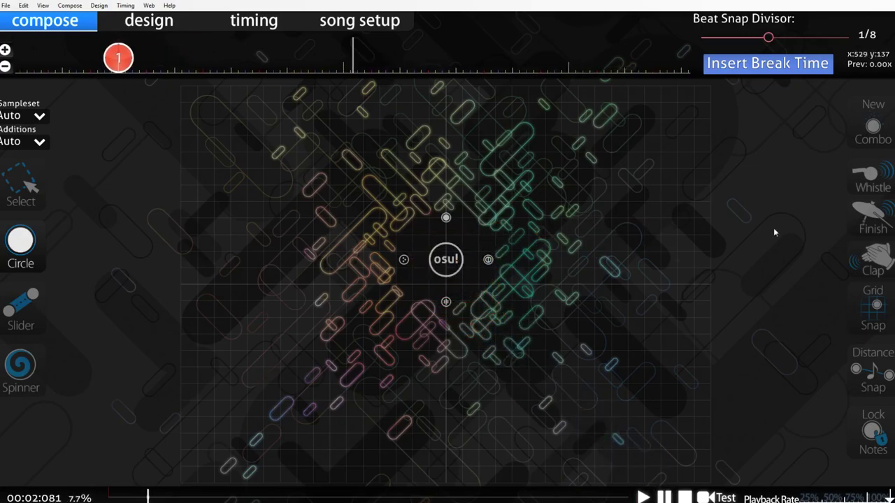
pyautogui.click(865, 173)
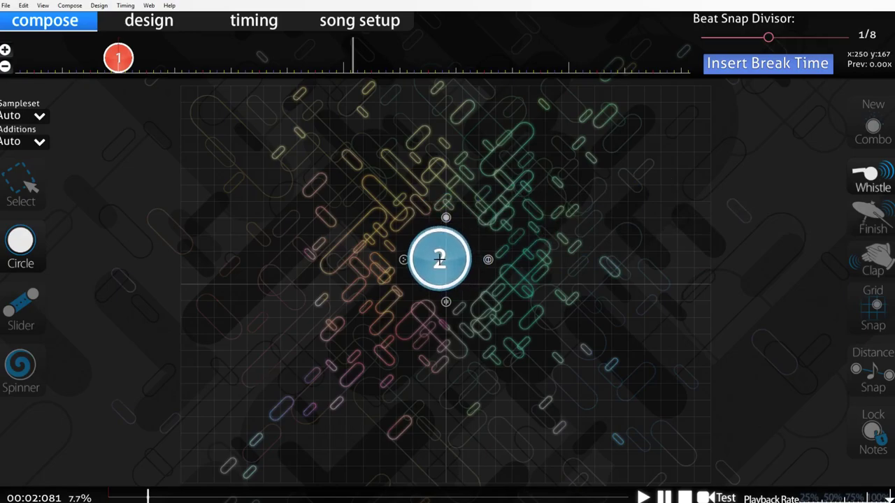
pyautogui.click(445, 261)
# Move to 00:02:875 and place a circle with only the Finish addition at the playfield's centre.
pyautogui.scroll(2, 381, 154)
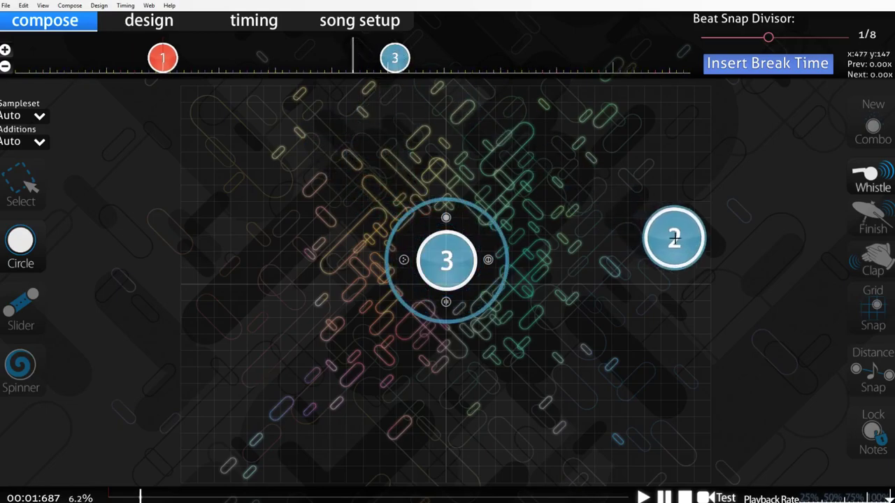
pyautogui.scroll(-3, 591, 204)
pyautogui.scroll(-6, 582, 204)
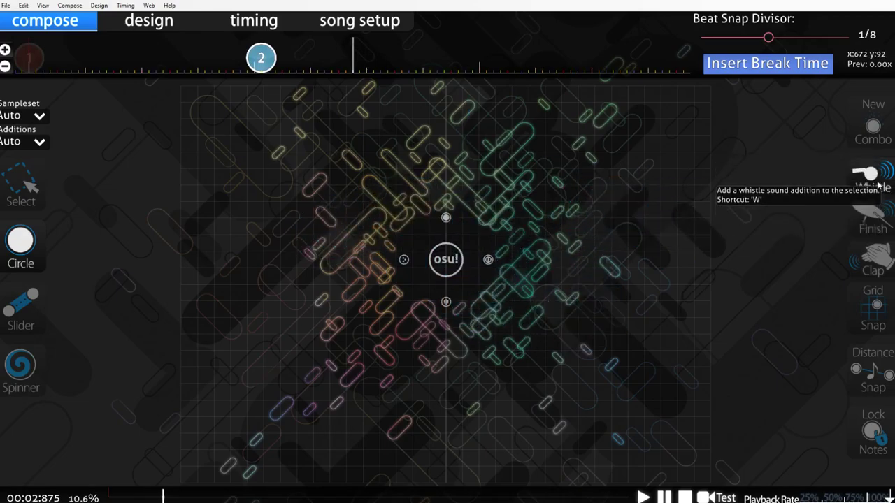
pyautogui.click(873, 222)
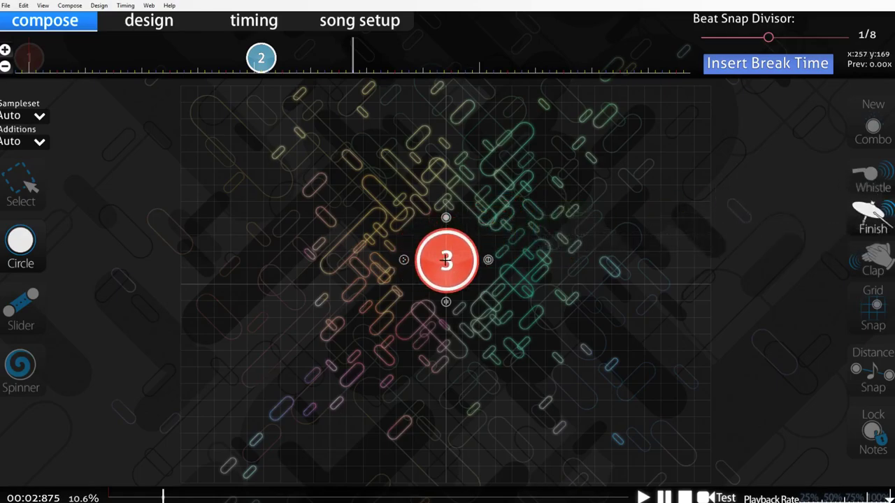
pyautogui.click(445, 260)
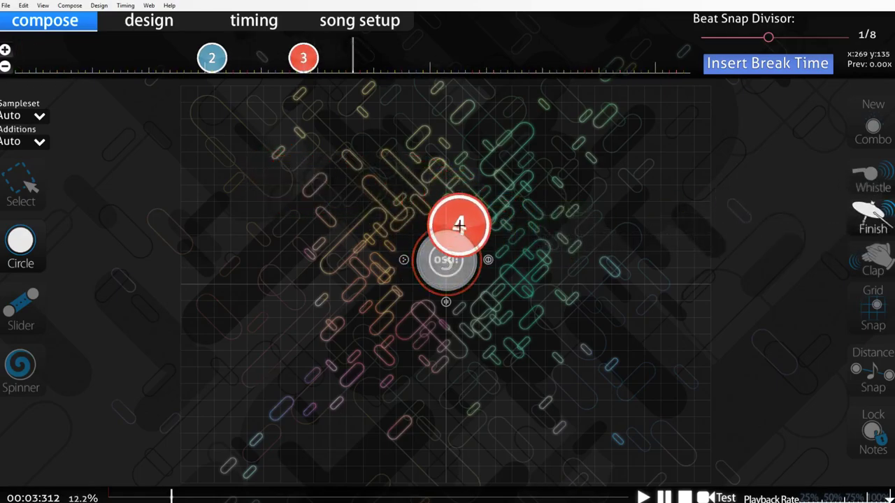
# Move to 00:04:000 and place a circle with both Whistle and Finish additions at the playfield's centre.
pyautogui.scroll(-5, 459, 223)
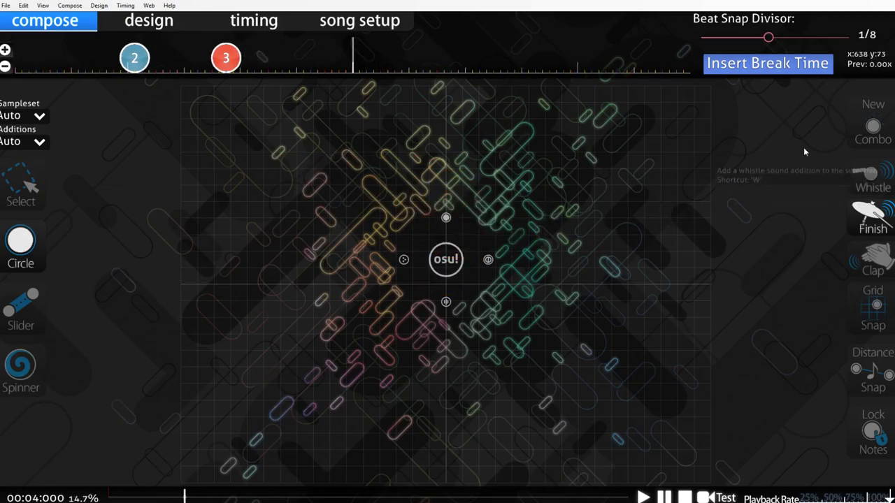
pyautogui.click(871, 178)
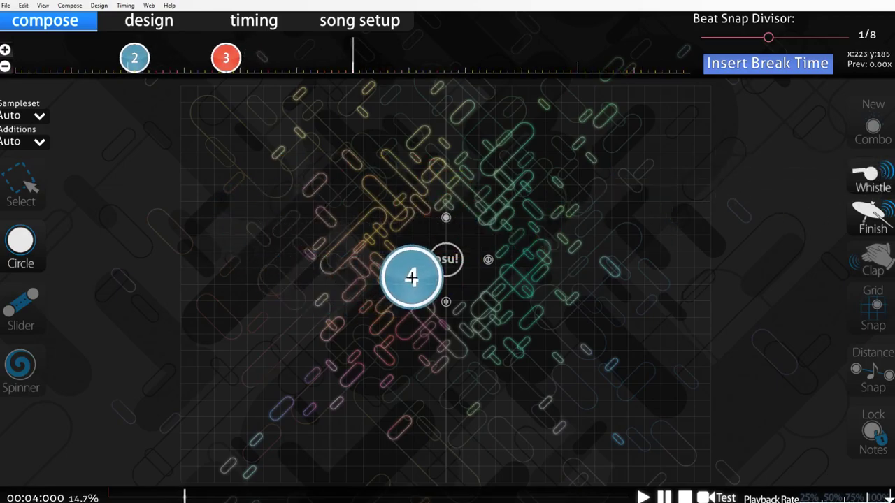
pyautogui.click(446, 260)
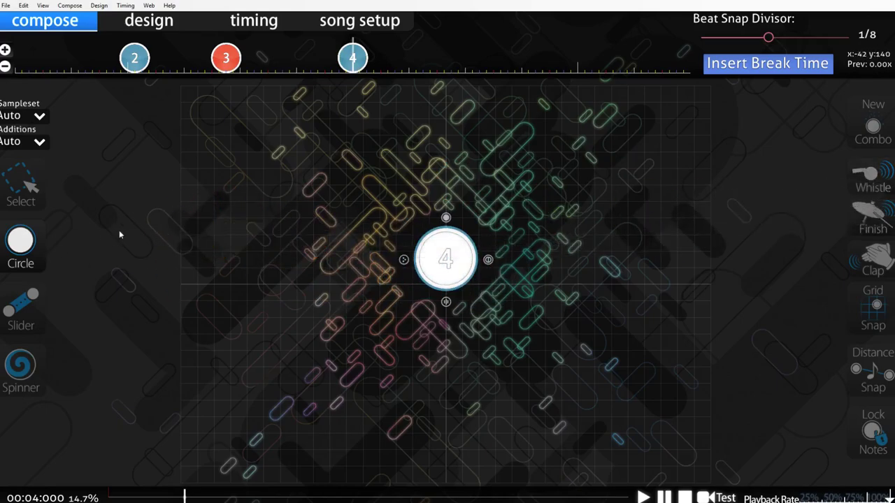
# Place a slider at about 00:05:062 running from the playfield's centre toward its right edge.
pyautogui.click(24, 301)
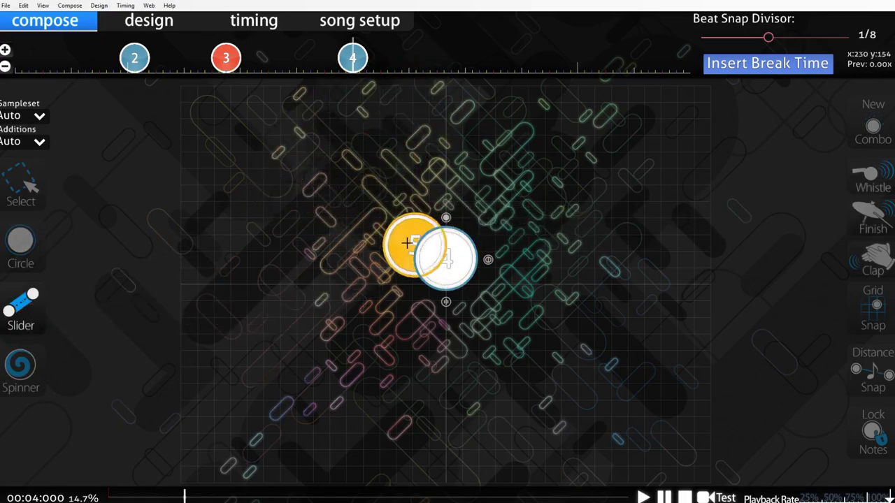
pyautogui.press('space')
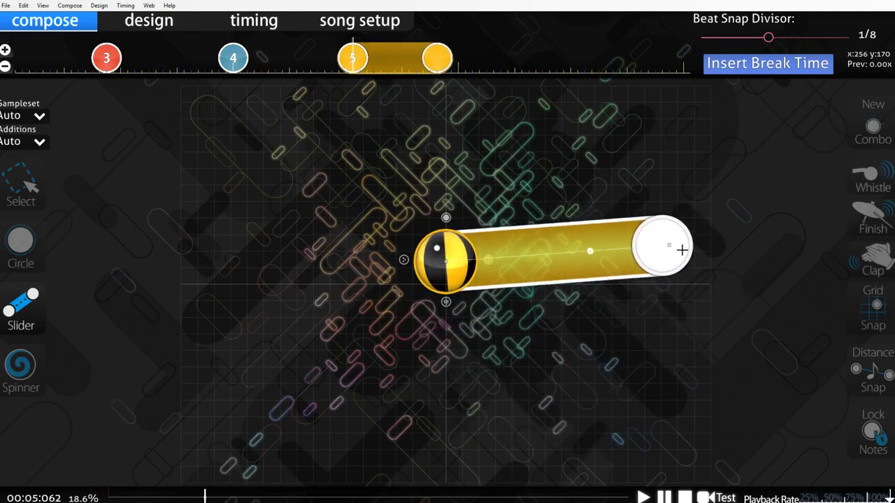
# Extend the slider at about 00:05:062 with curve points looping around the playfield and end it near the upper right of the grid.
pyautogui.scroll(-1, 493, 379)
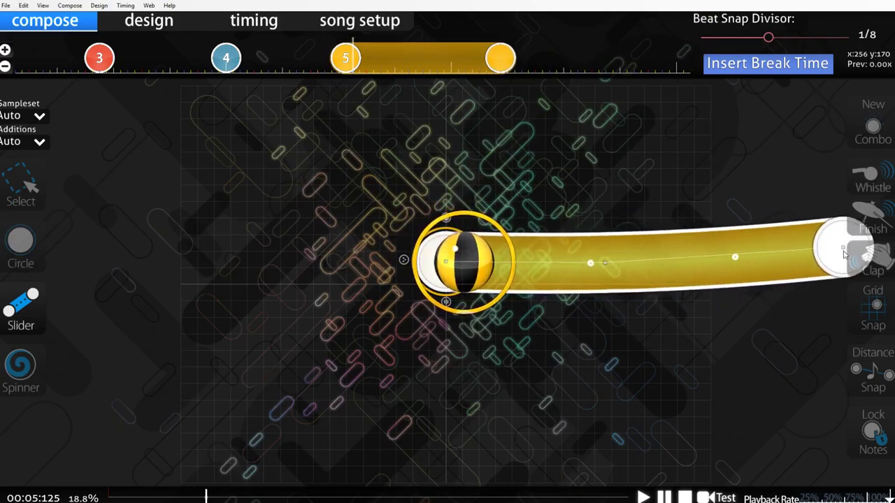
pyautogui.click(795, 303)
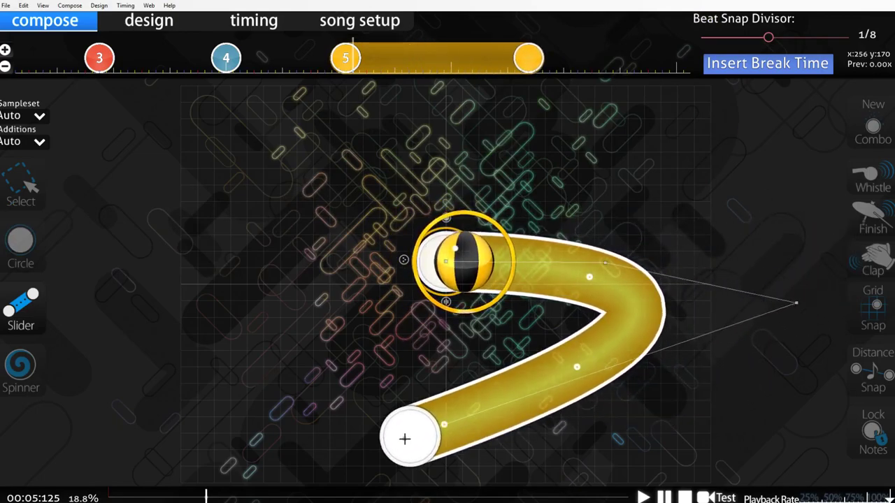
pyautogui.click(372, 442)
pyautogui.click(277, 417)
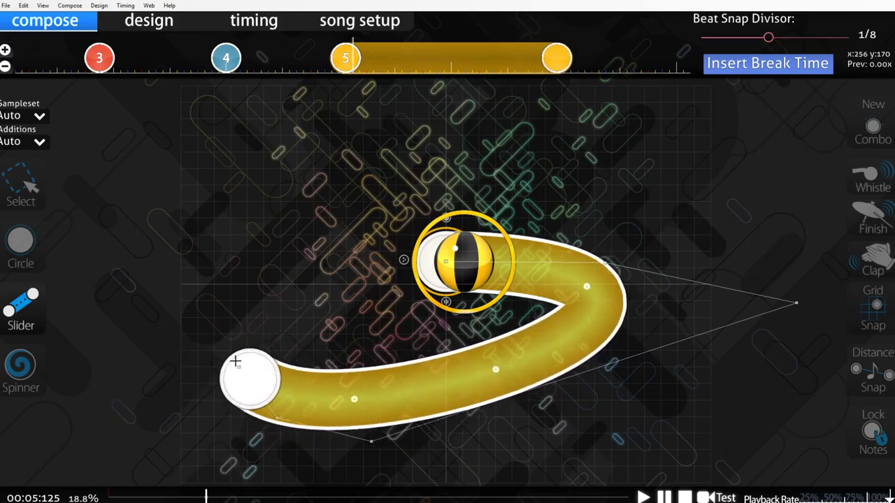
pyautogui.click(249, 239)
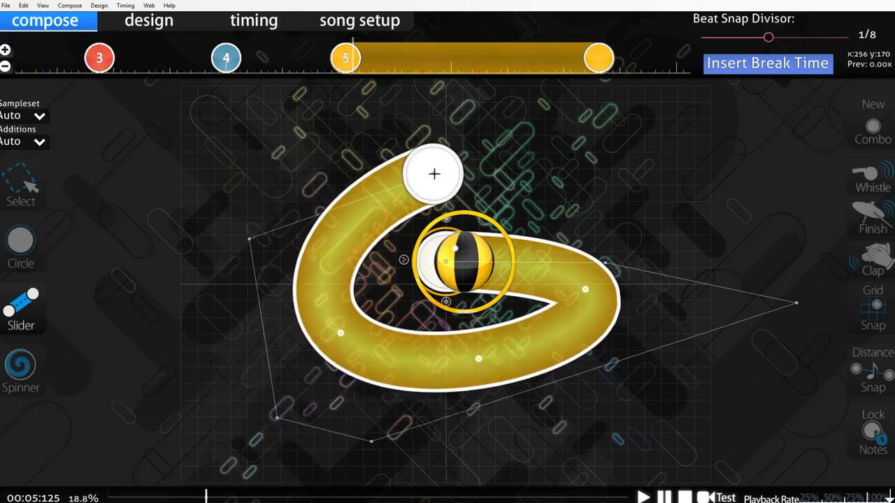
pyautogui.click(652, 157)
pyautogui.click(689, 367)
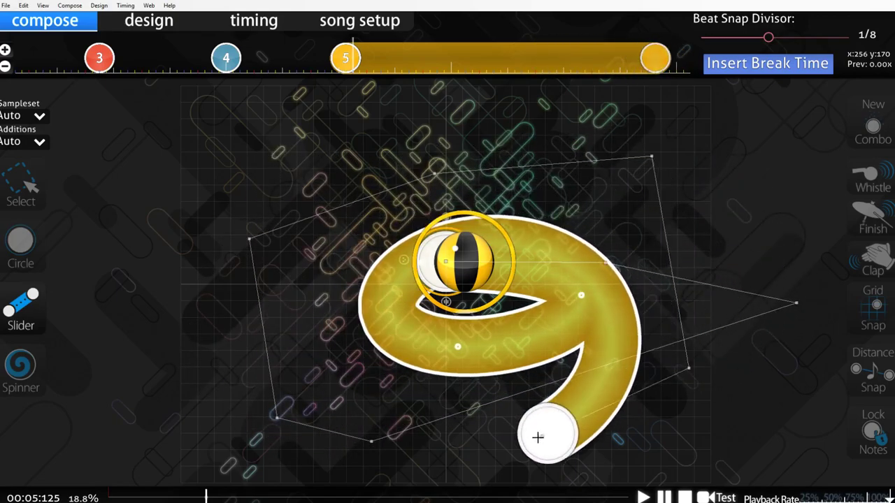
pyautogui.click(493, 442)
pyautogui.click(116, 368)
pyautogui.click(173, 181)
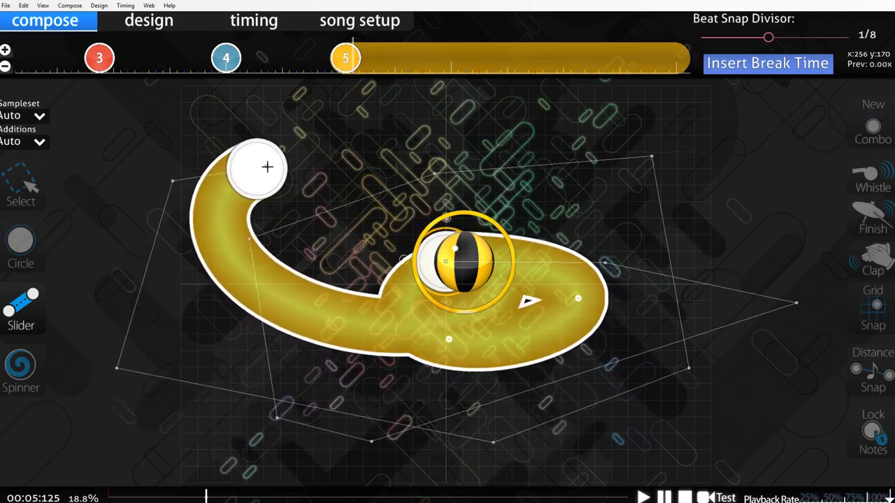
pyautogui.rightClick(555, 130)
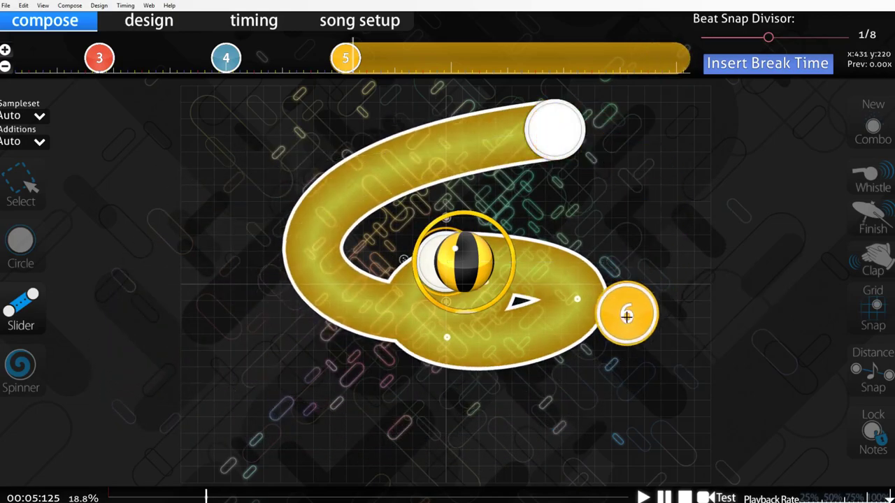
# Play the song past the long slider and step back through its final part to check where it ends.
pyautogui.press('space')
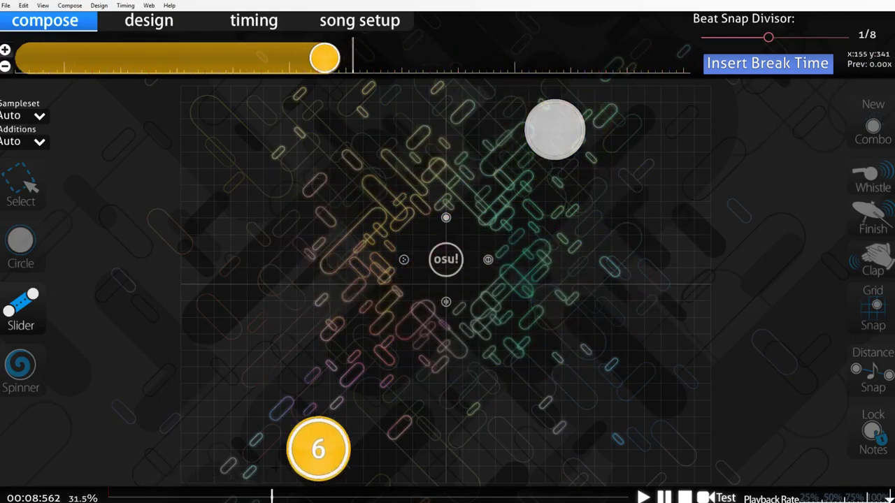
pyautogui.scroll(2, 466, 210)
pyautogui.scroll(-1, 458, 211)
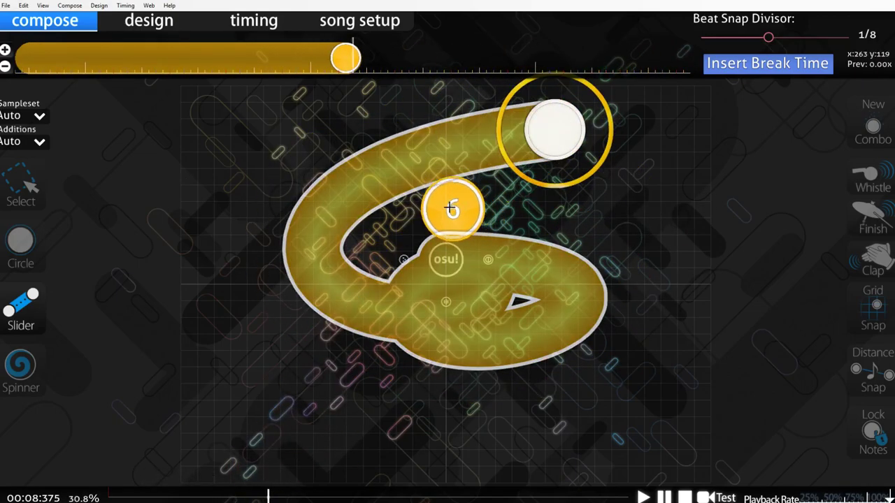
pyautogui.click(451, 209)
pyautogui.scroll(2, 425, 200)
pyautogui.scroll(17, 448, 230)
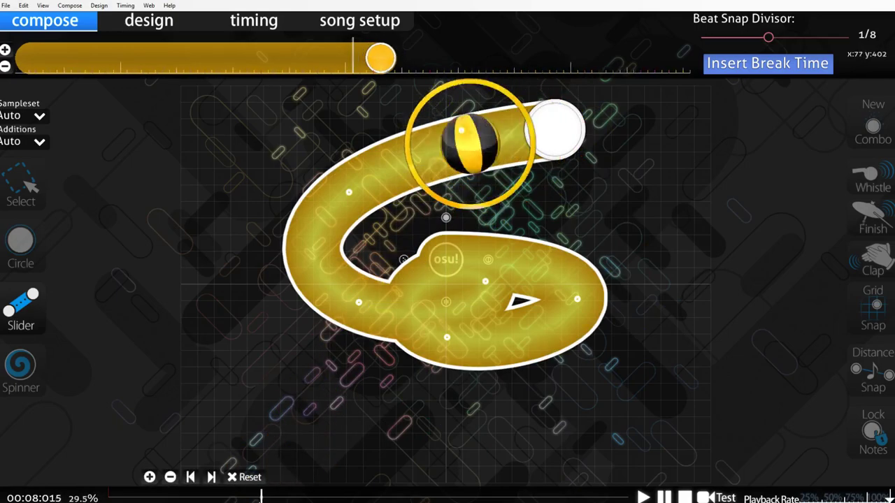
# Return to the song's start at 00:00:000 and launch test mode, accepting that the beatmap is saved.
pyautogui.moveTo(198, 495); pyautogui.dragTo(107, 494)
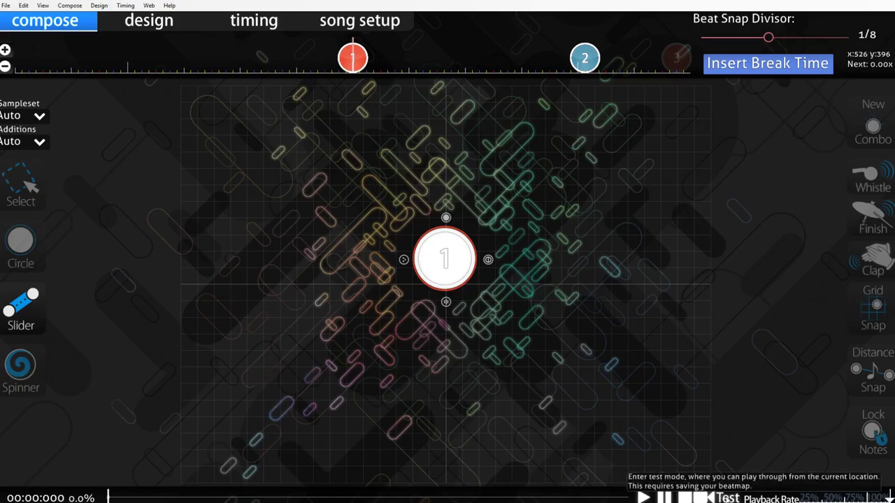
pyautogui.click(712, 496)
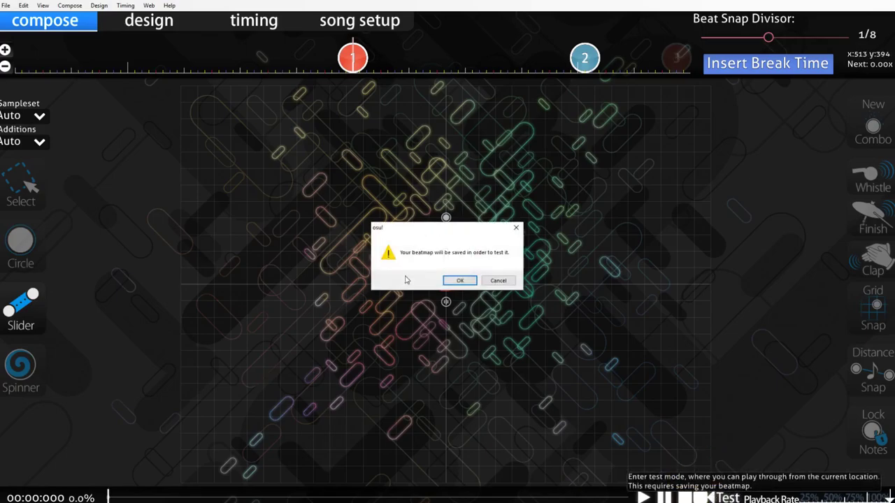
pyautogui.click(459, 281)
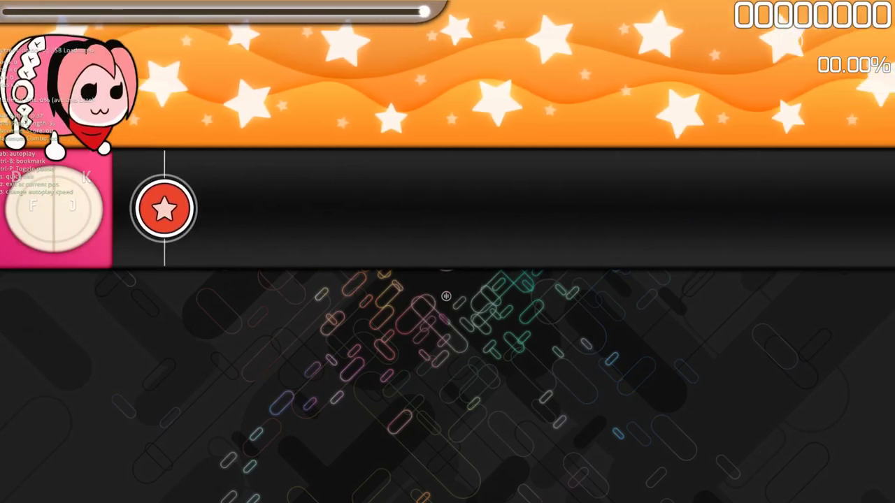
# Play the beatmap in test mode, hitting the circles and the drumroll, and return to the editor.
pyautogui.press('j')
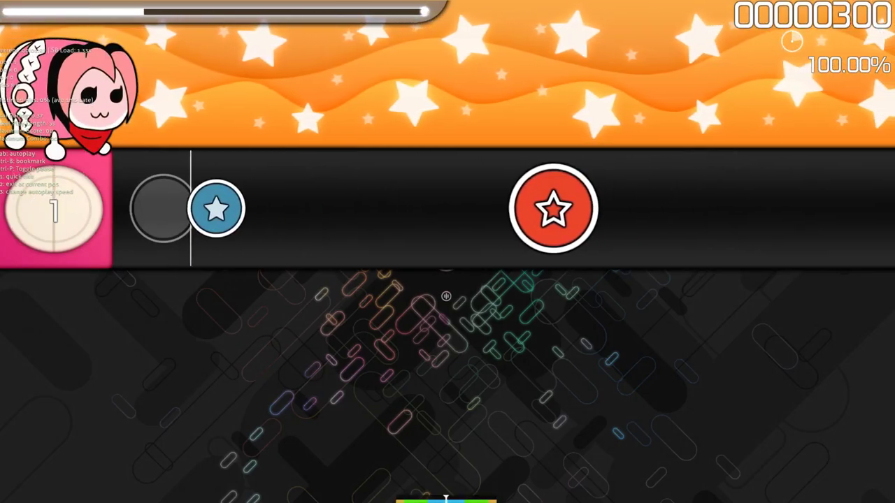
pyautogui.press('j')
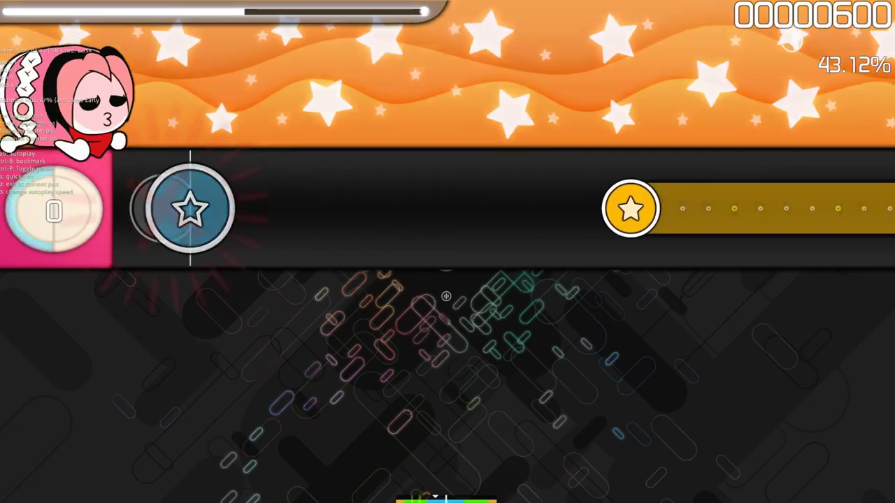
pyautogui.press('j')
pyautogui.press('j')
pyautogui.press('j')
pyautogui.press('j')
pyautogui.press('j')
pyautogui.press('j')
pyautogui.press('j')
pyautogui.press('j')
pyautogui.press('j')
pyautogui.press('j')
pyautogui.press('j')
pyautogui.press('j')
pyautogui.press('j')
pyautogui.press('j')
pyautogui.press('j')
pyautogui.press('j')
pyautogui.press('j')
pyautogui.press('j')
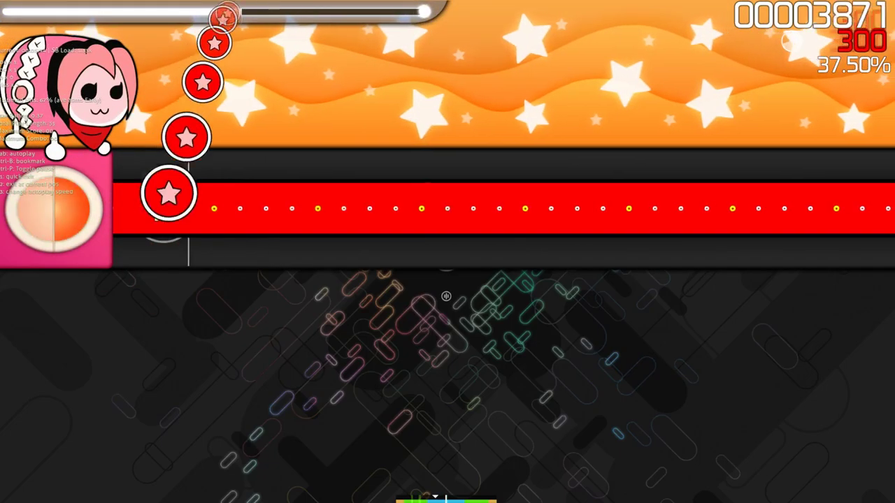
pyautogui.press('j')
pyautogui.press('j')
pyautogui.press('j')
pyautogui.press('j')
pyautogui.press('j')
pyautogui.press('j')
pyautogui.press('j')
pyautogui.press('j')
pyautogui.press('j')
pyautogui.press('j')
pyautogui.press('j')
pyautogui.press('j')
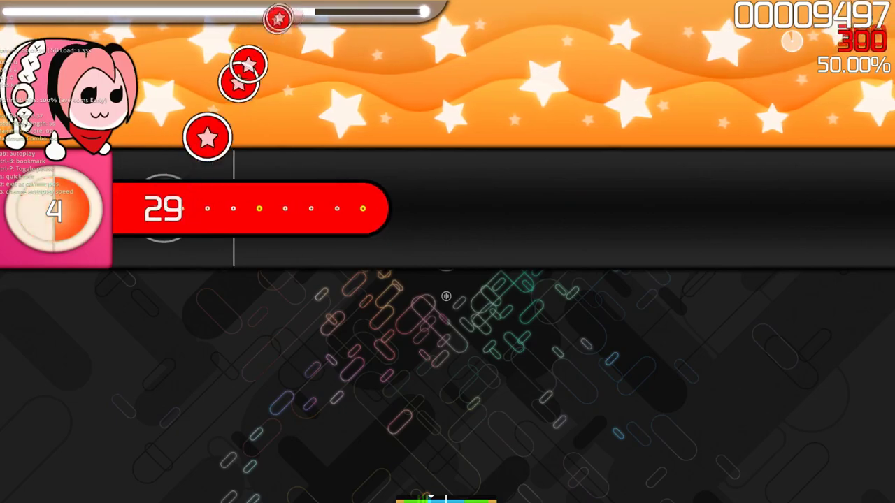
pyautogui.press('F1')
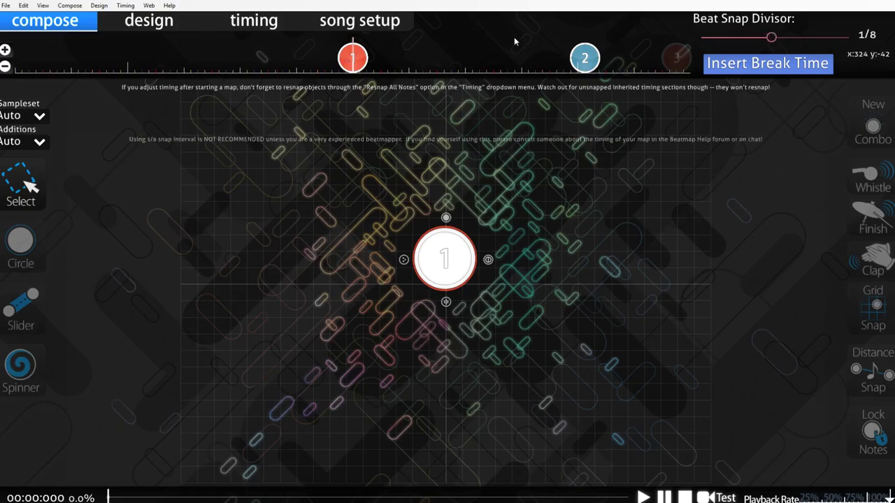
# Play the song from the start to 00:03:875, select the long slider and clear the selection.
pyautogui.press('space')
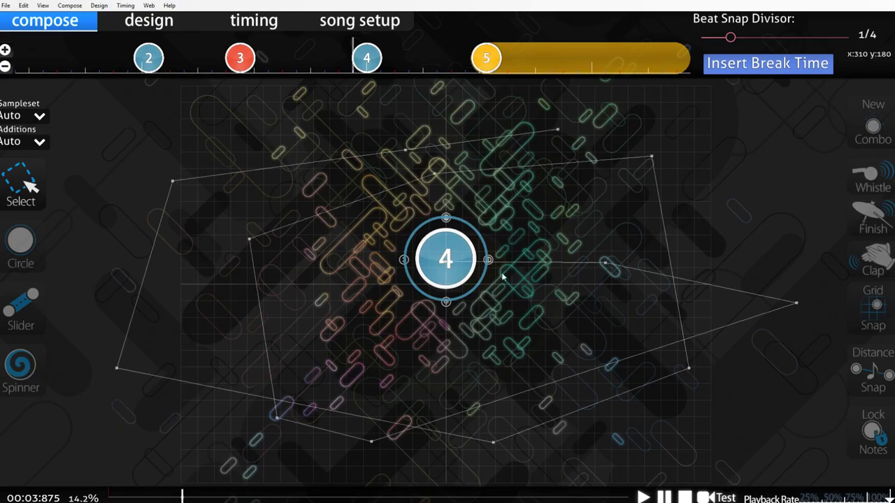
pyautogui.click(584, 269)
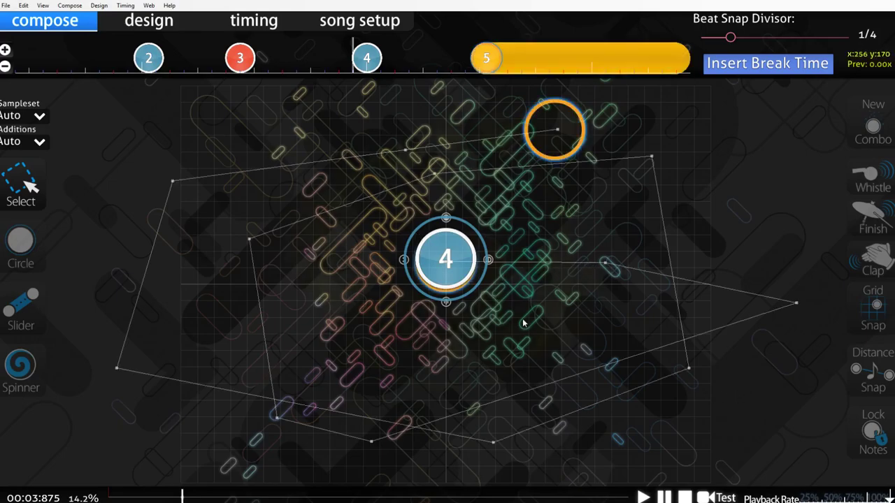
pyautogui.click(739, 158)
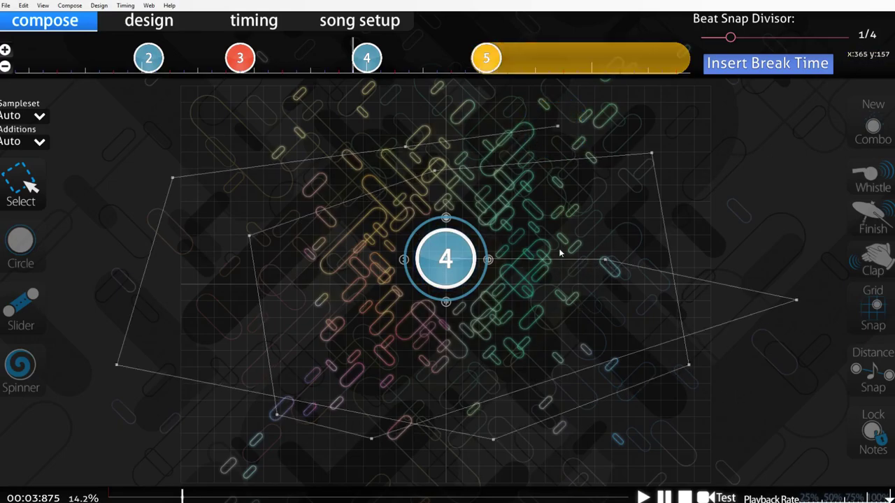
pyautogui.press('super')
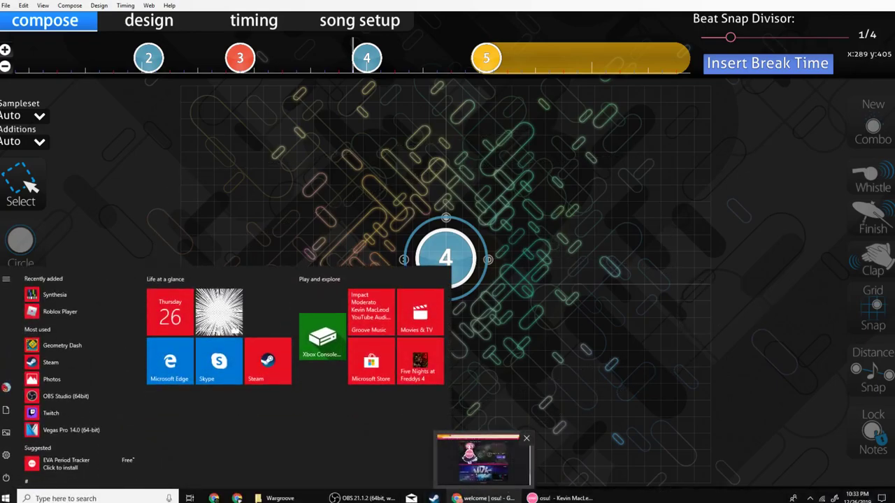
pyautogui.press('super')
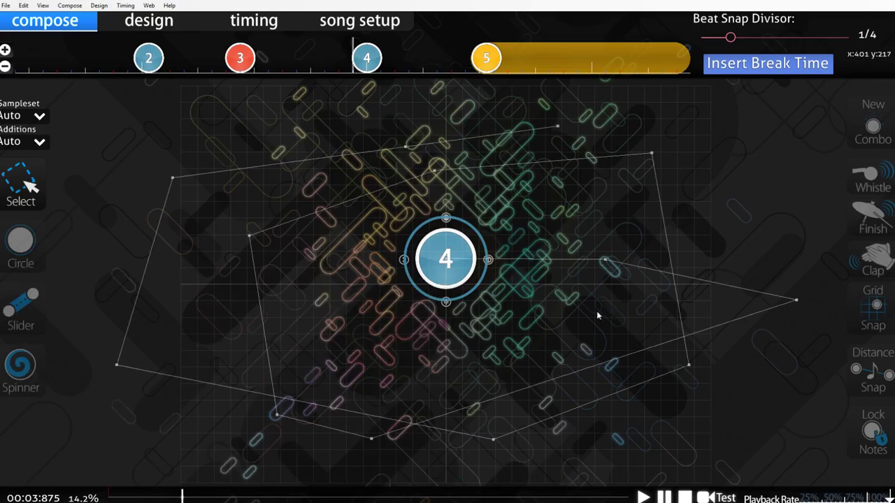
pyautogui.scroll(-4, 498, 345)
pyautogui.scroll(6, 499, 372)
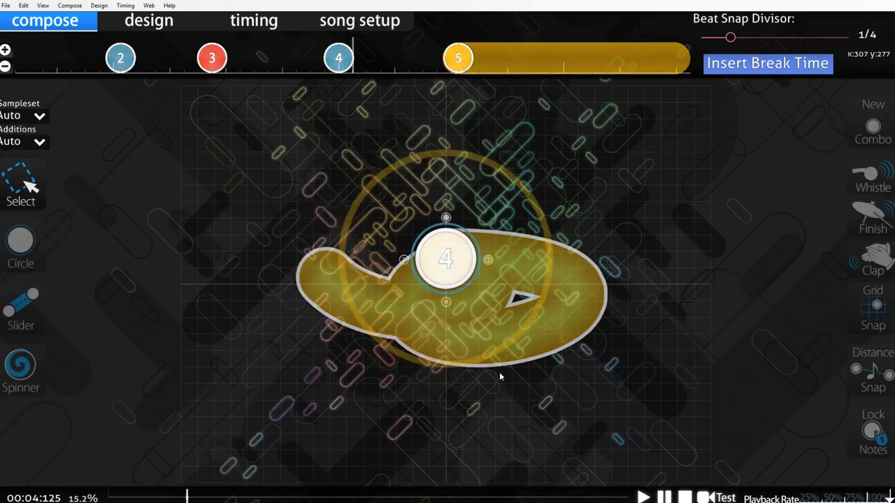
# Switch to Chrome, open the Taiko Web simulator at taiko.bui.pm and lower the system volume.
pyautogui.press('super')
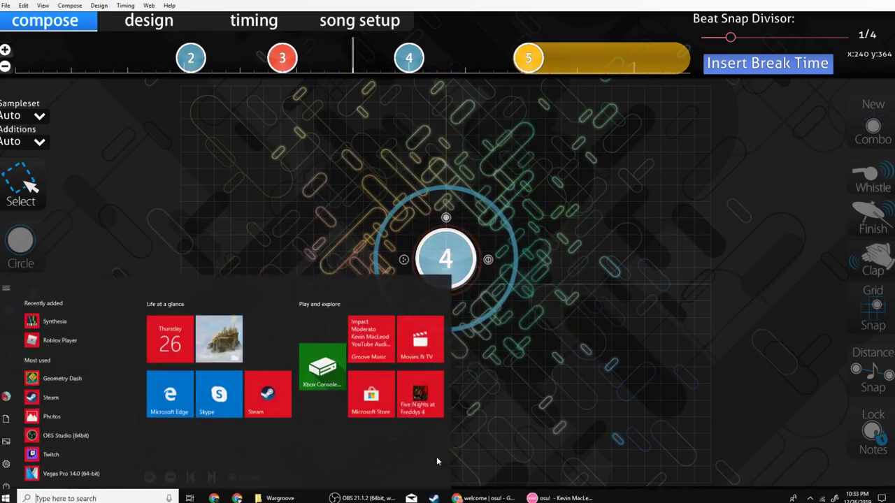
pyautogui.click(487, 498)
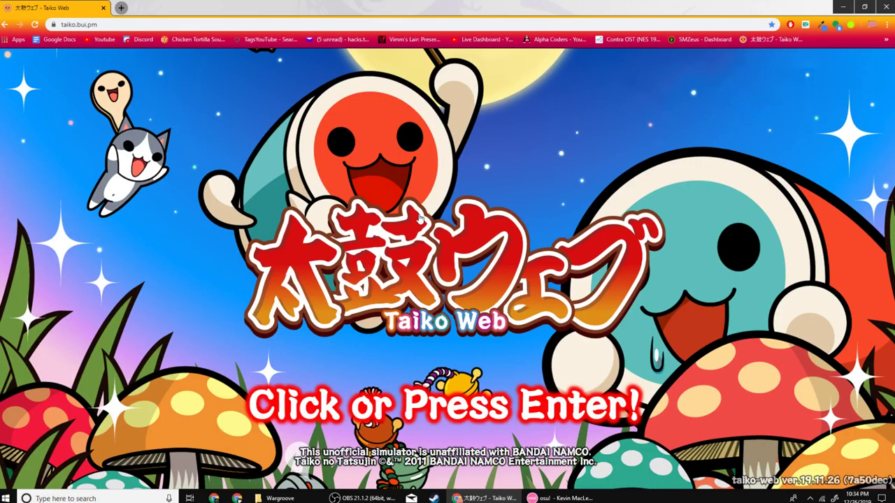
pyautogui.press('XF86AudioLowerVolume')
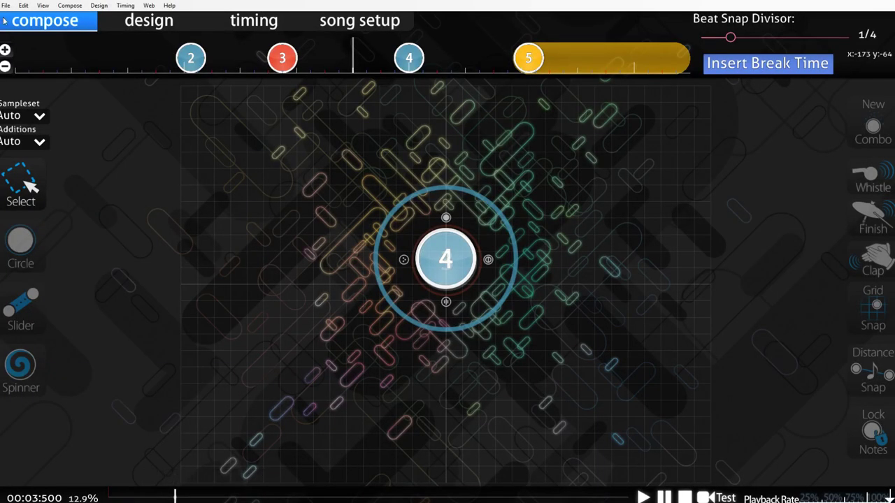
# Switch back to the osu! editor and save the beatmap.
pyautogui.click(5, 6)
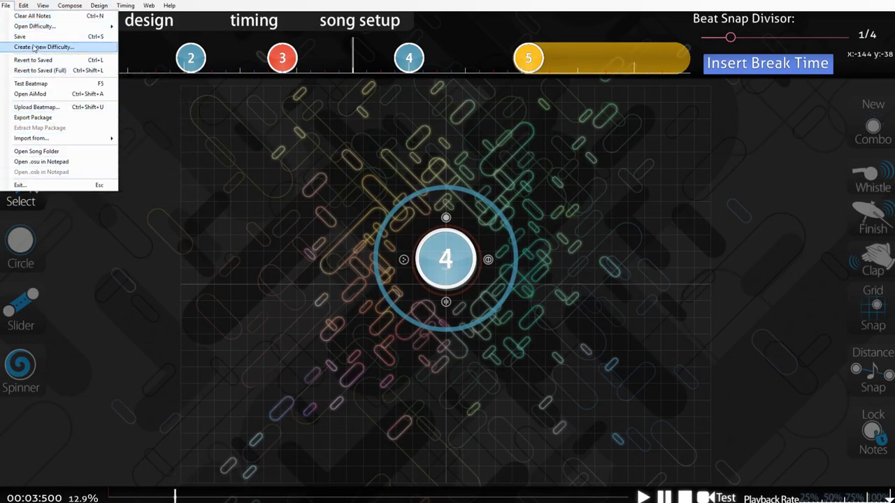
pyautogui.click(21, 37)
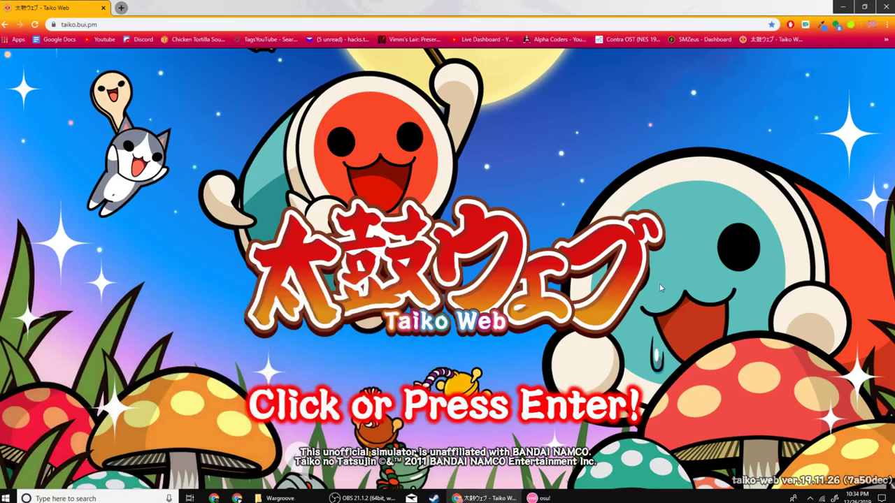
# Return to Taiko Web in Chrome and enter its song selection from the title screen.
pyautogui.click(659, 283)
pyautogui.press('Return')
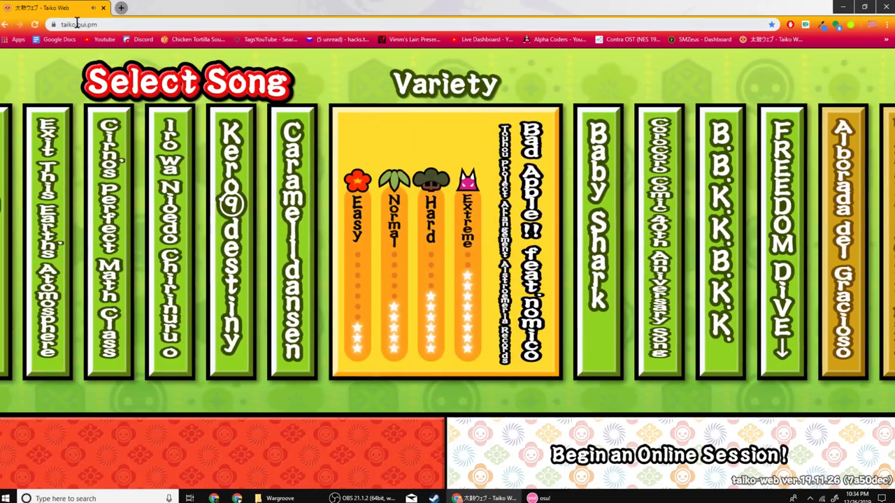
pyautogui.press('Escape')
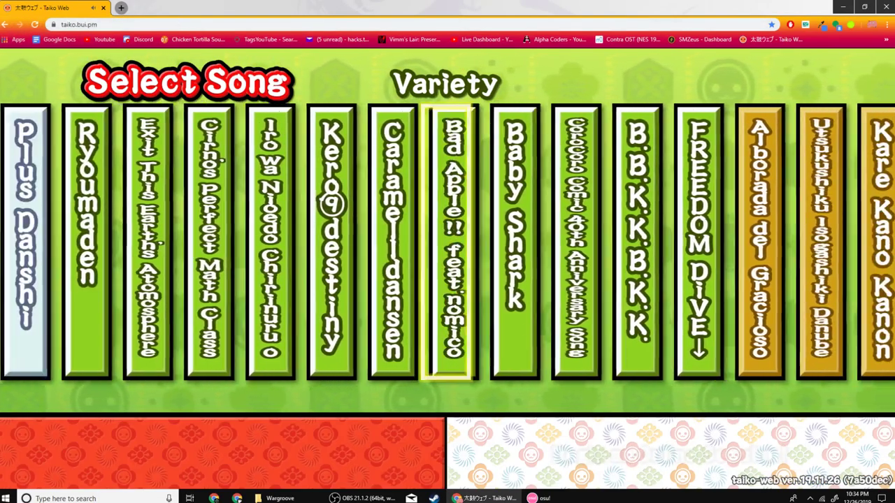
# Move backward through the Taiko Web song list to the Browse... entry.
pyautogui.press('Left')
pyautogui.press('Left')
pyautogui.press('Left')
pyautogui.press('Left')
pyautogui.press('Left')
pyautogui.press('Left')
pyautogui.press('Left')
pyautogui.press('Left')
pyautogui.press('Left')
pyautogui.press('Left')
pyautogui.press('Left')
pyautogui.press('Left')
pyautogui.press('Left')
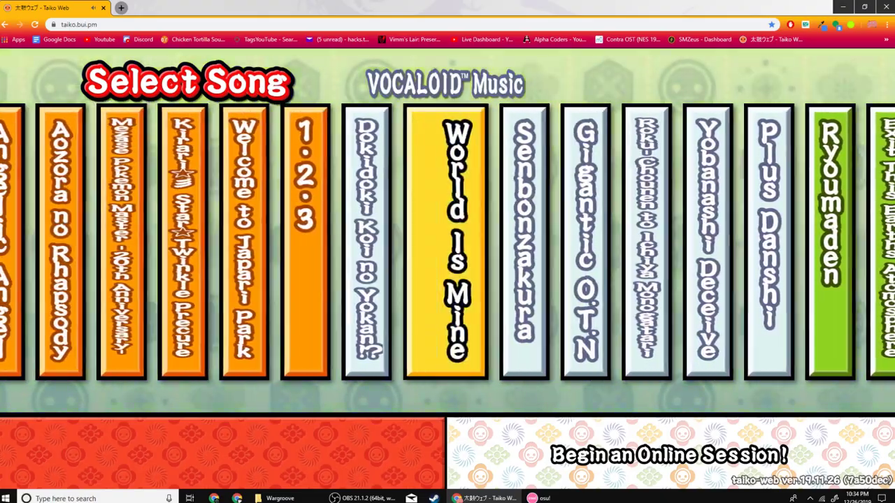
pyautogui.press('Left')
pyautogui.press('Left')
pyautogui.press('Left')
pyautogui.press('Left')
pyautogui.press('Left')
pyautogui.press('Left')
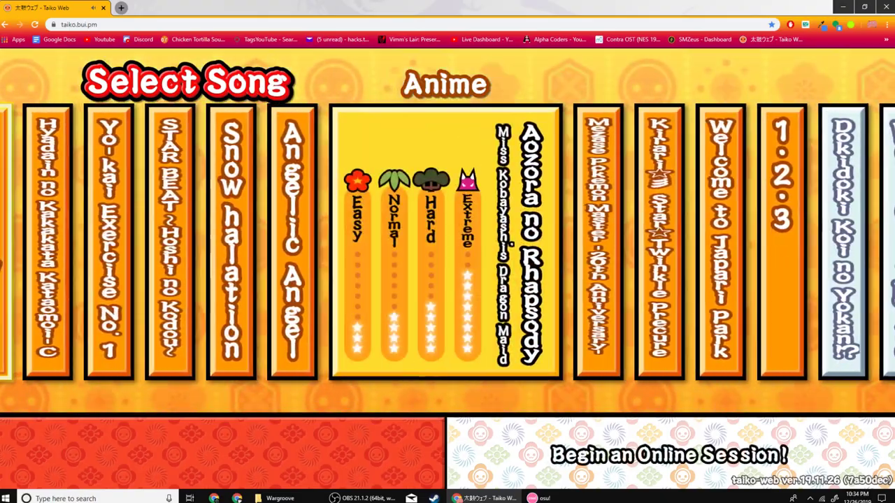
pyautogui.press('Left')
pyautogui.press('Left')
pyautogui.press('Left')
pyautogui.press('Left')
pyautogui.press('Left')
pyautogui.press('Left')
pyautogui.press('Left')
pyautogui.press('Left')
pyautogui.press('Left')
pyautogui.press('Left')
pyautogui.press('Left')
pyautogui.press('Left')
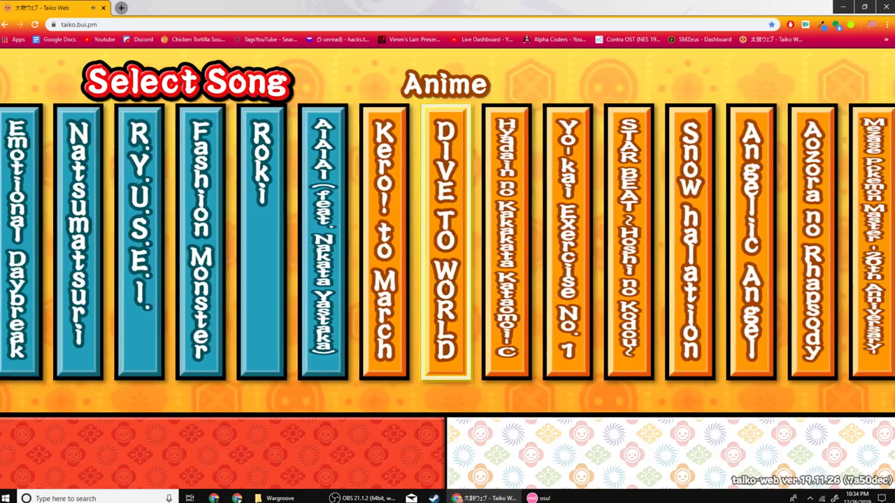
pyautogui.press('Left')
pyautogui.press('Left')
pyautogui.press('Left')
pyautogui.press('Left')
pyautogui.press('Left')
pyautogui.press('Left')
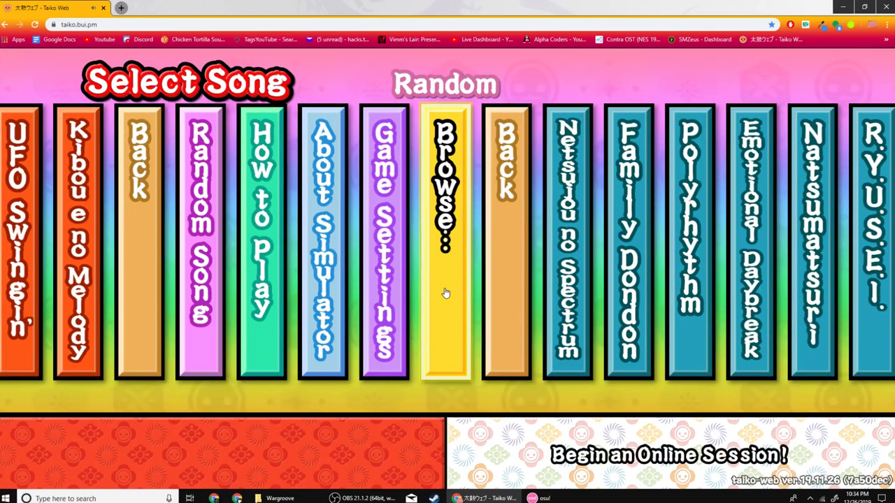
# Open the folder chooser from the Browse... entry in the Taiko Web song list.
pyautogui.click(383, 248)
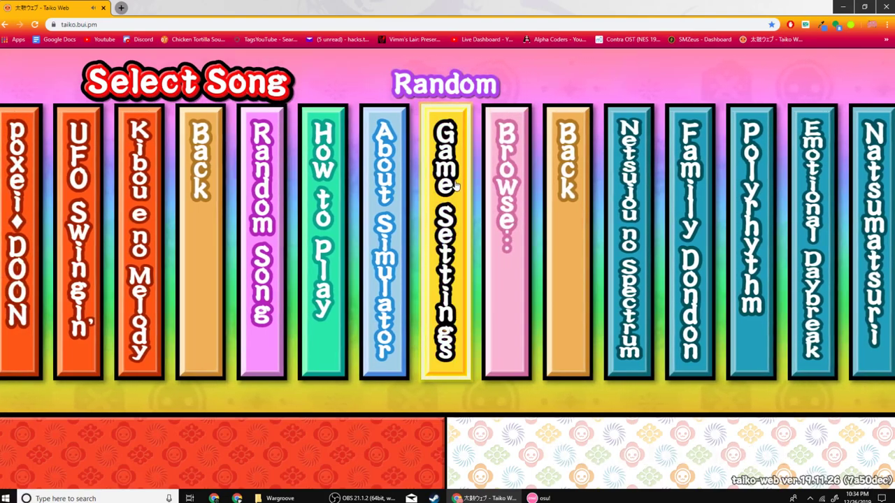
pyautogui.click(492, 222)
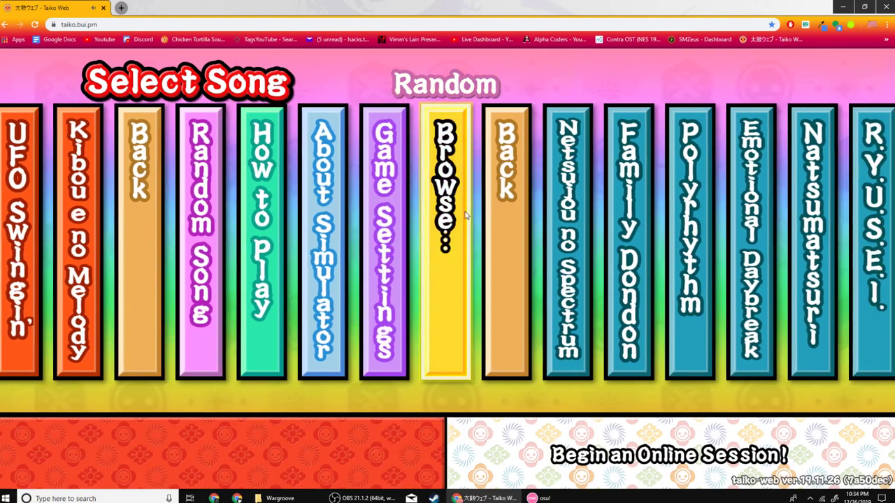
pyautogui.click(466, 215)
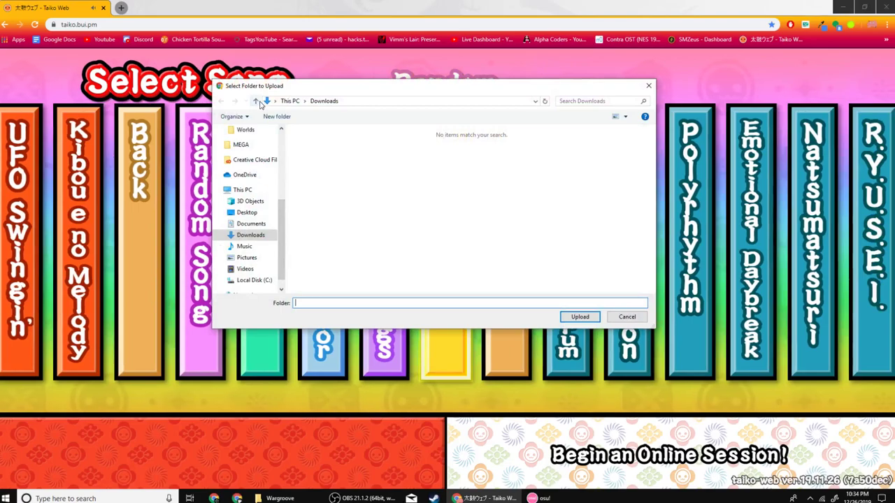
# Navigate from Local Disk (C:) through Users and the user's profile folder to AppData\Local.
pyautogui.click(246, 270)
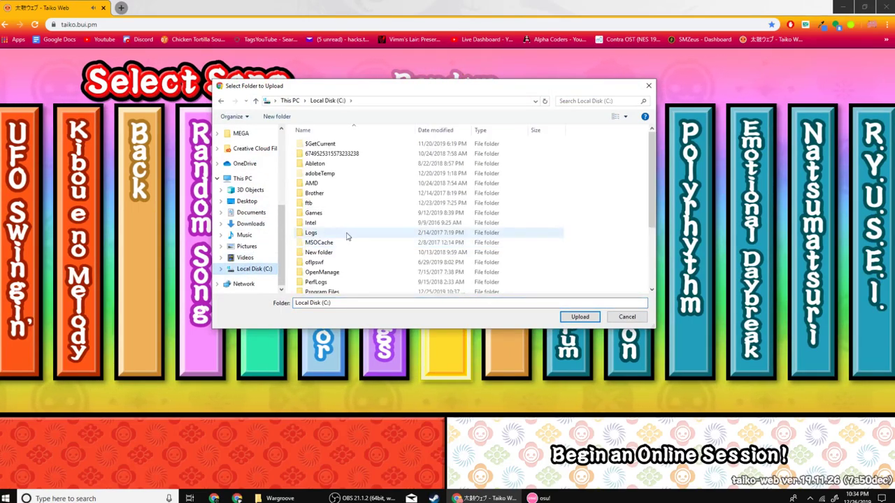
pyautogui.scroll(-2, 345, 244)
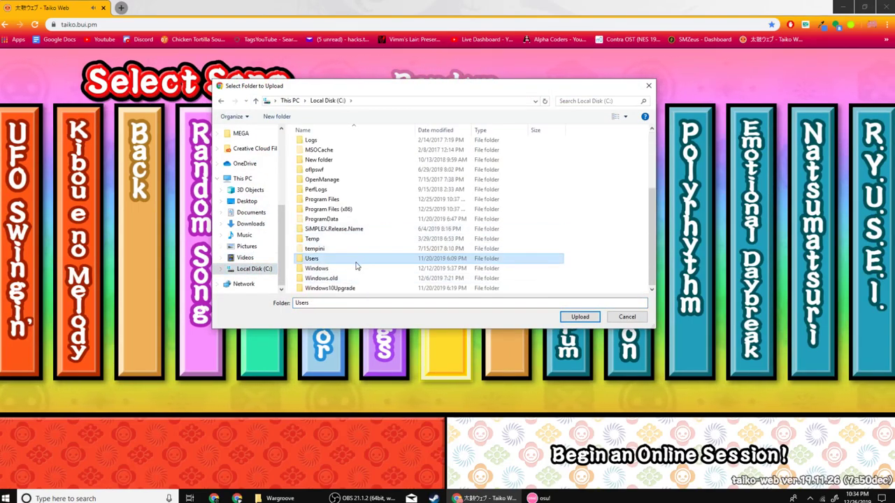
pyautogui.doubleClick(360, 258)
pyautogui.doubleClick(344, 165)
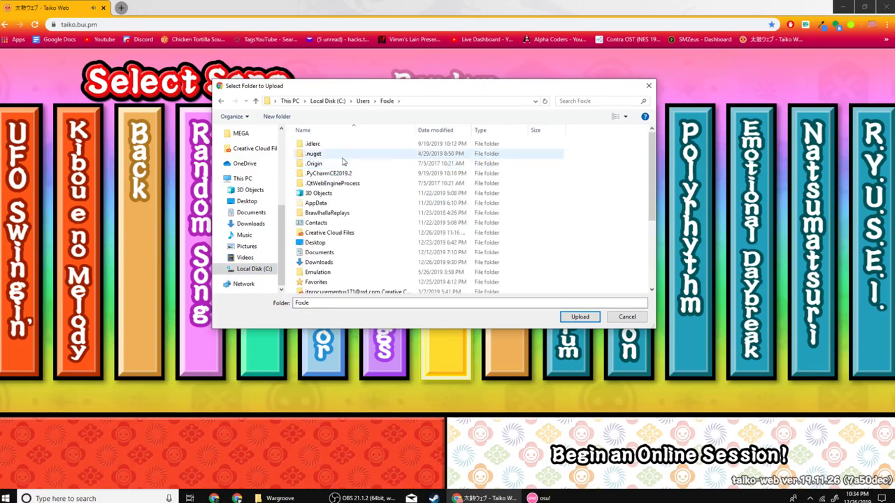
pyautogui.doubleClick(328, 203)
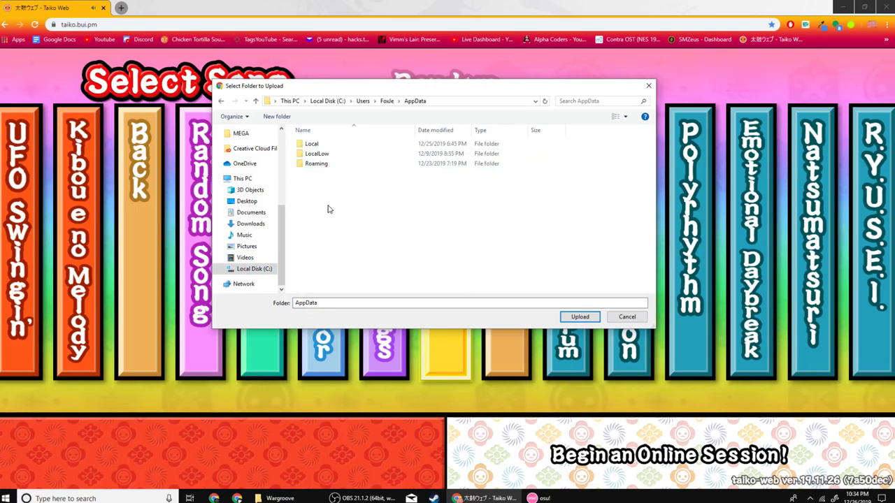
pyautogui.doubleClick(312, 145)
# Open the osu! folder inside Local and go into its Songs subfolder.
pyautogui.scroll(-10, 359, 238)
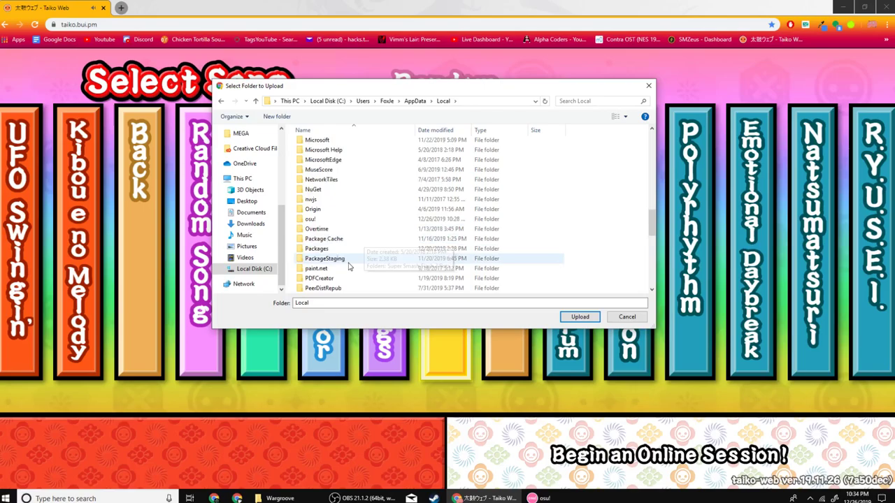
pyautogui.scroll(-3, 349, 267)
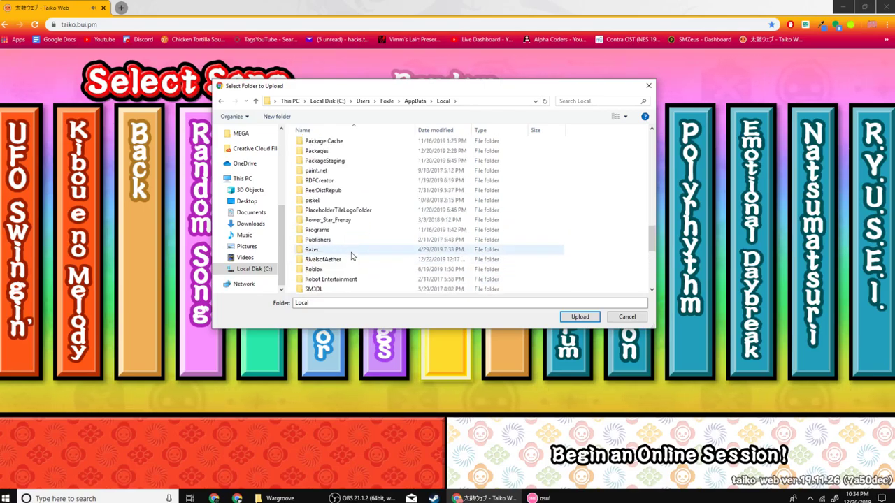
pyautogui.scroll(2, 350, 245)
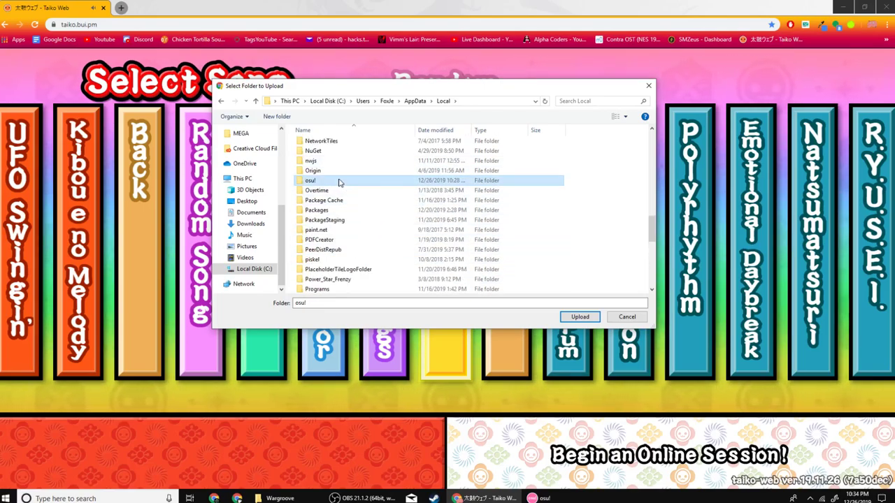
pyautogui.doubleClick(339, 182)
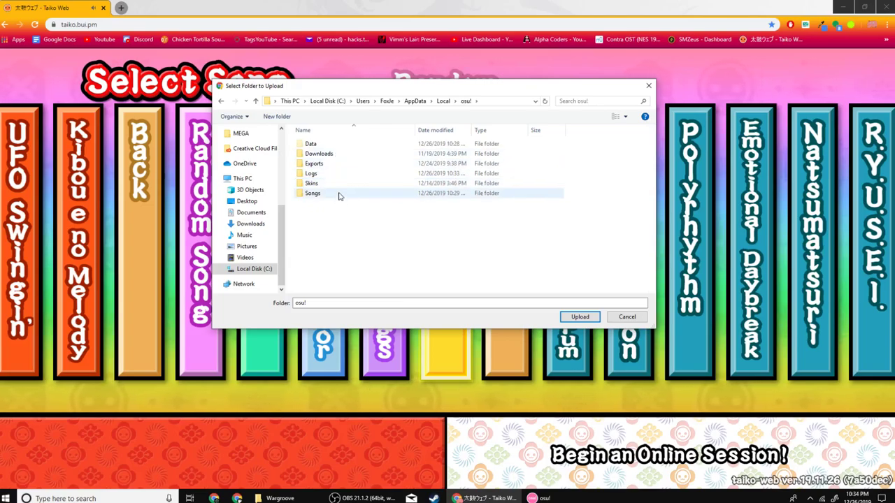
pyautogui.doubleClick(340, 193)
pyautogui.scroll(-3, 340, 198)
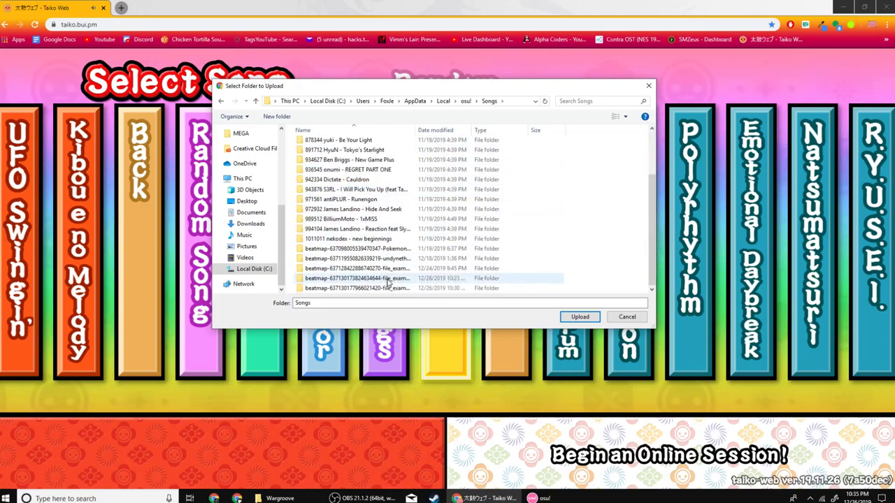
pyautogui.click(383, 289)
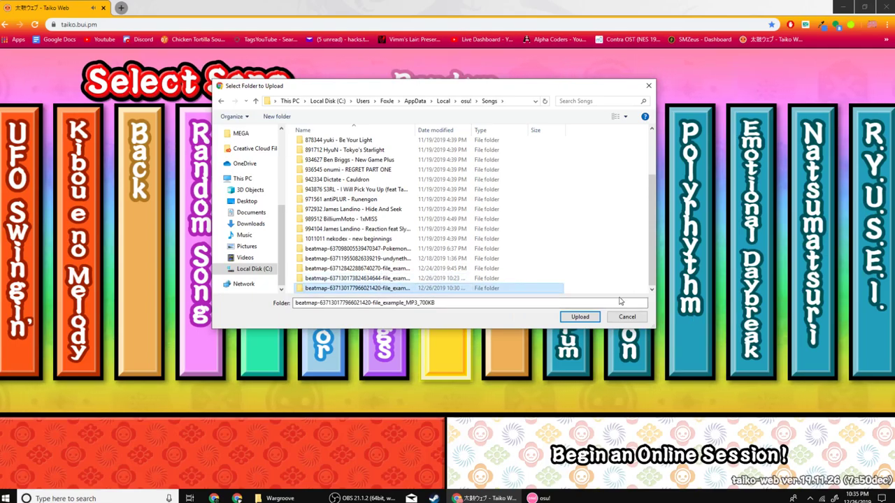
pyautogui.click(580, 317)
pyautogui.click(489, 86)
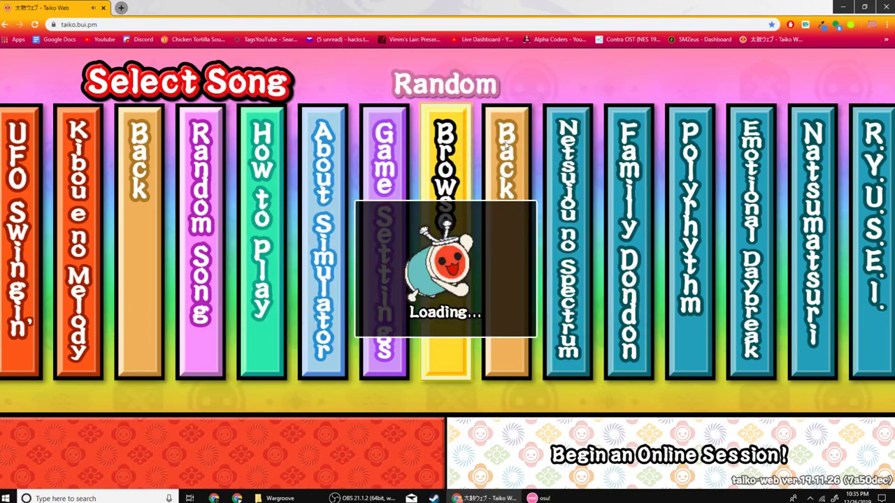
# Select the imported song Impact Moderato [Easy] and start it on the Extreme difficulty.
pyautogui.click(568, 209)
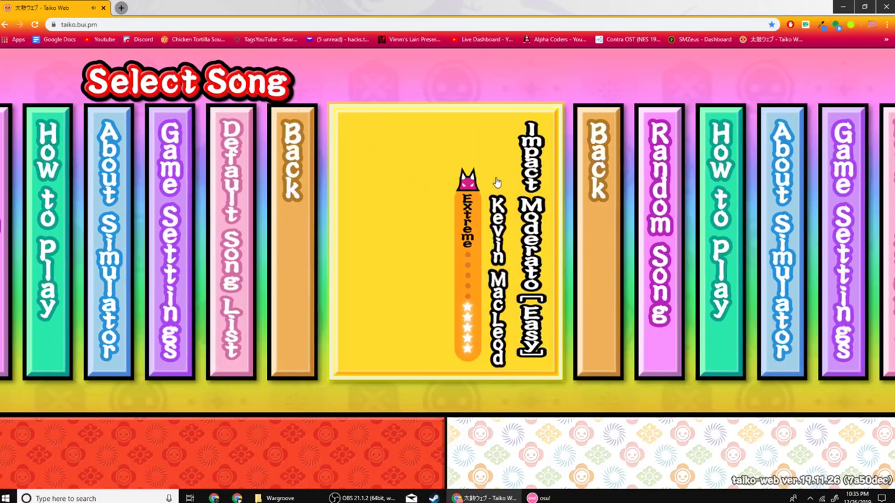
pyautogui.click(473, 184)
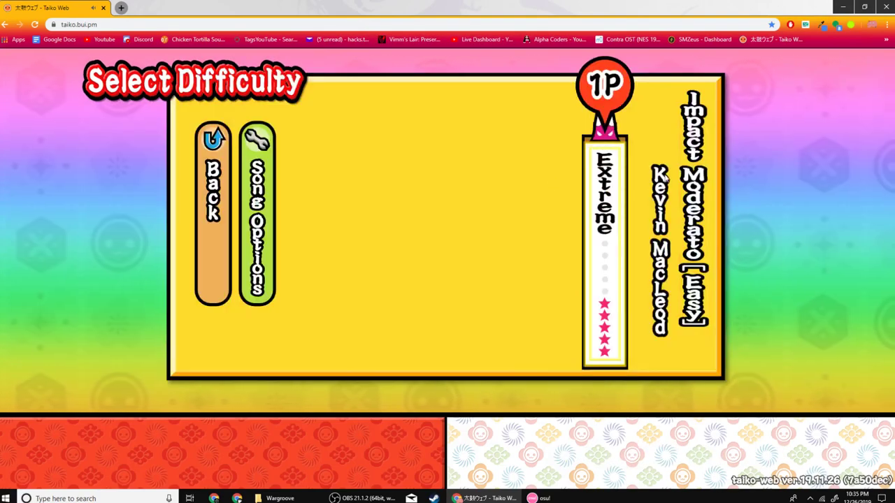
pyautogui.click(602, 198)
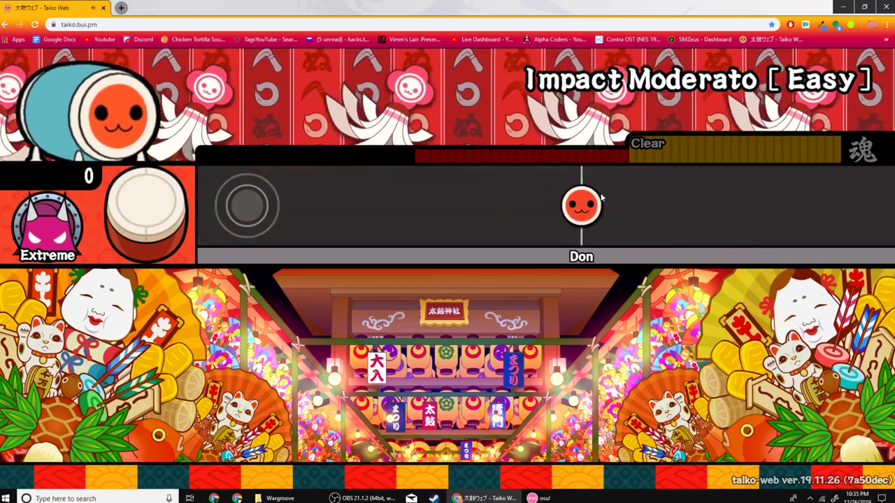
# Play the opening notes of Impact Moderato [Easy] and restart the song from the beginning.
pyautogui.press('f')
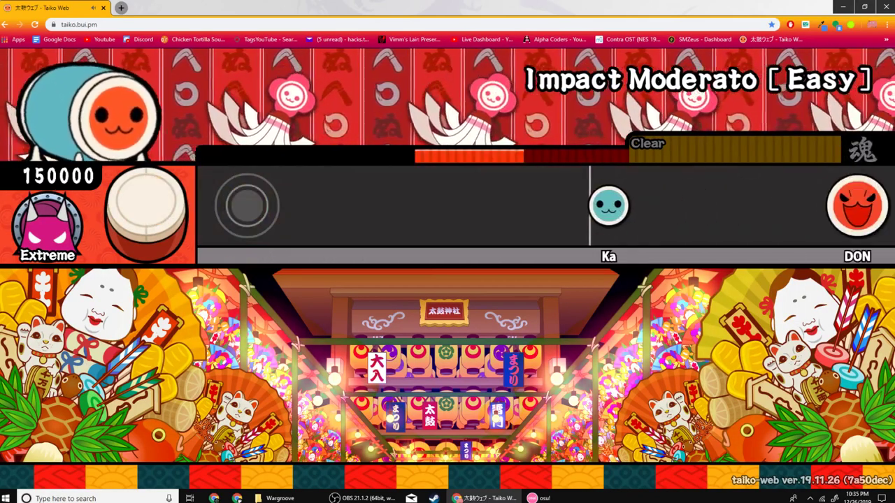
pyautogui.press('f')
pyautogui.press('j')
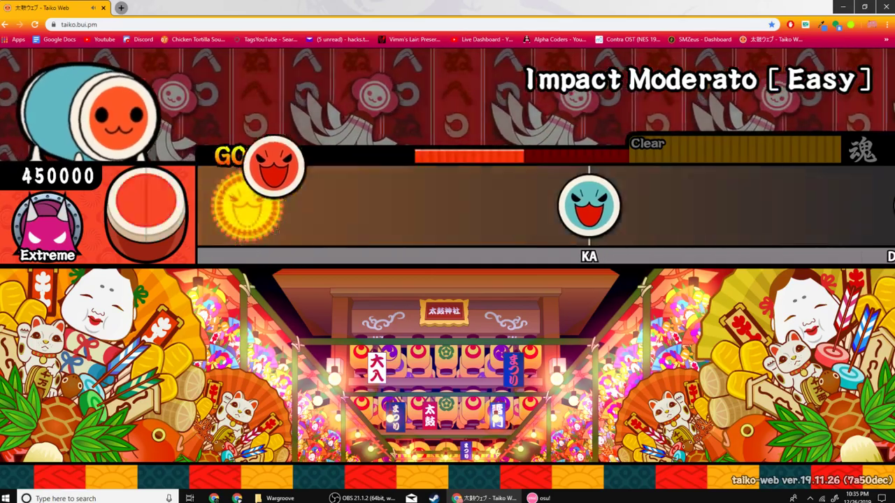
pyautogui.press('Escape')
pyautogui.click(457, 170)
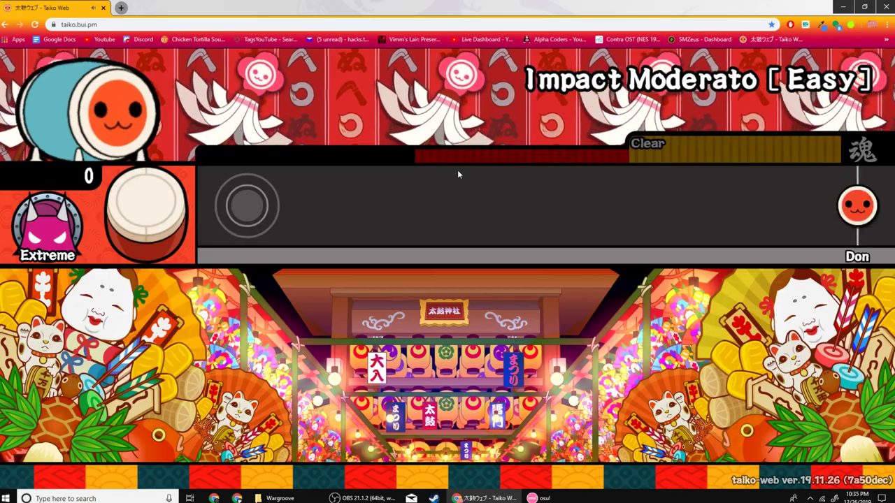
# Hit the beatmap's Don, Ka, big DON and big KA notes in sequence.
pyautogui.press('j')
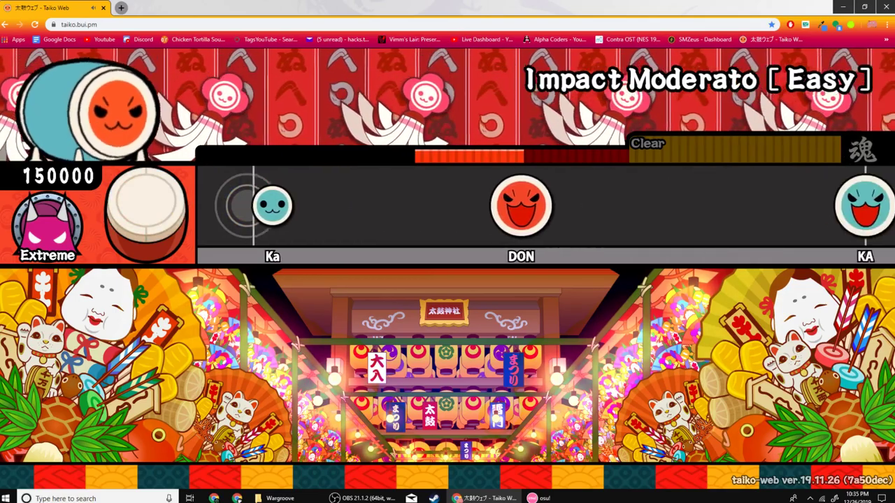
pyautogui.press('k')
pyautogui.press('f')
pyautogui.press('k')
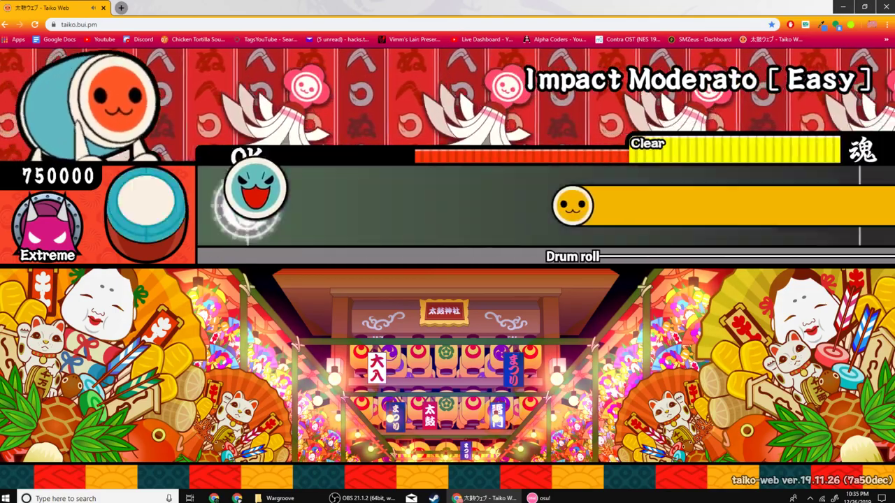
# Play the long drum roll with rapid alternating hits, mixing Don and Ka, until it ends.
pyautogui.press('f')
pyautogui.press('j')
pyautogui.press('f')
pyautogui.press('j')
pyautogui.press('f')
pyautogui.press('j')
pyautogui.press('f')
pyautogui.press('j')
pyautogui.press('f')
pyautogui.press('j')
pyautogui.press('f')
pyautogui.press('j')
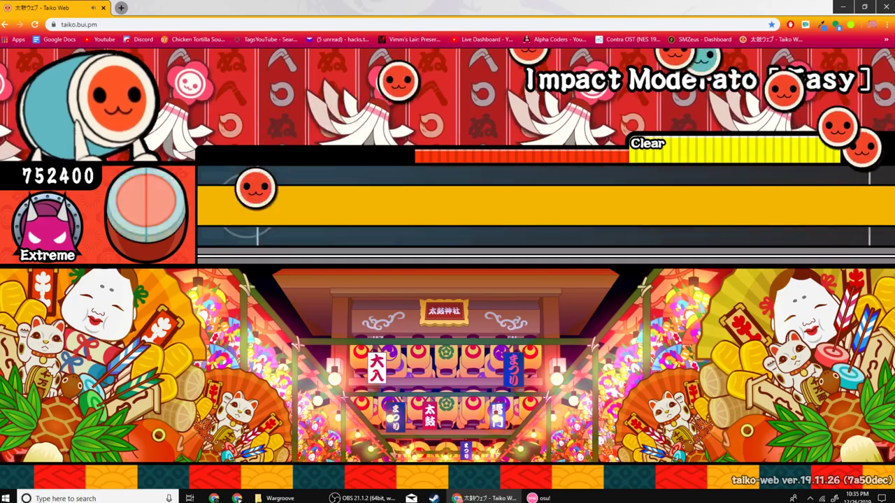
pyautogui.press('f')
pyautogui.press('j')
pyautogui.press('d')
pyautogui.press('k')
pyautogui.press('f')
pyautogui.press('j')
pyautogui.press('d')
pyautogui.press('k')
pyautogui.press('f')
pyautogui.press('j')
pyautogui.press('d')
pyautogui.press('k')
pyautogui.press('f')
pyautogui.press('j')
pyautogui.press('d')
pyautogui.press('k')
pyautogui.press('f')
pyautogui.press('j')
pyautogui.press('d')
pyautogui.press('k')
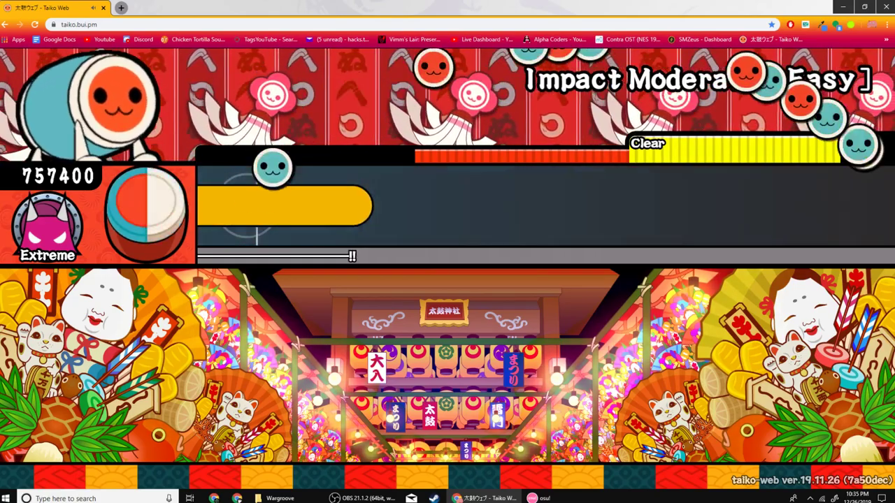
pyautogui.press('f')
pyautogui.press('j')
pyautogui.press('d')
pyautogui.press('k')
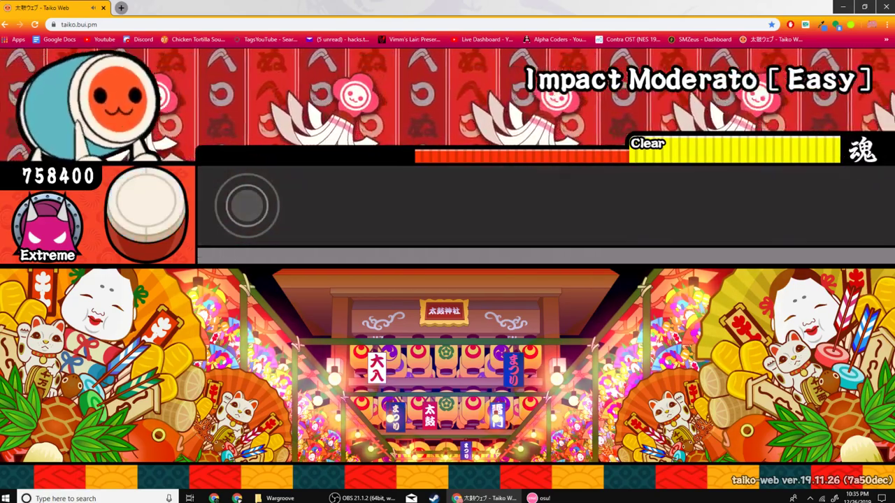
# Pause the song and highlight the Back to Select Song option.
pyautogui.press('Escape')
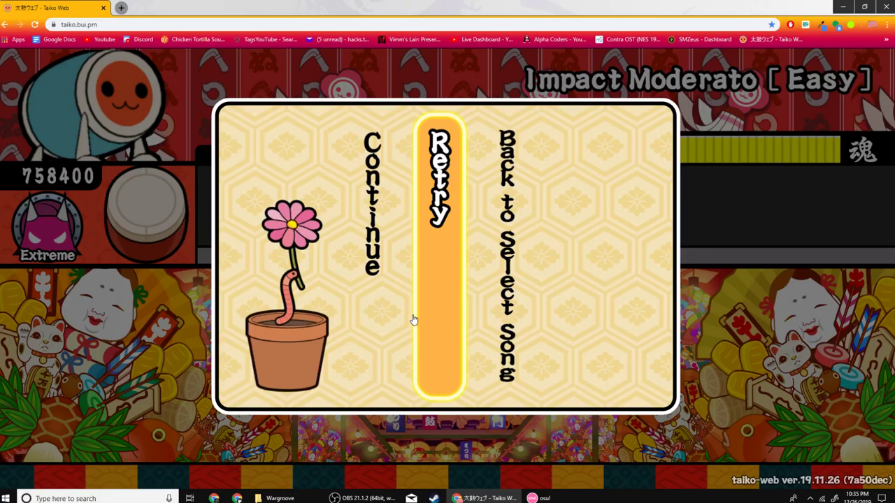
pyautogui.press('Left')
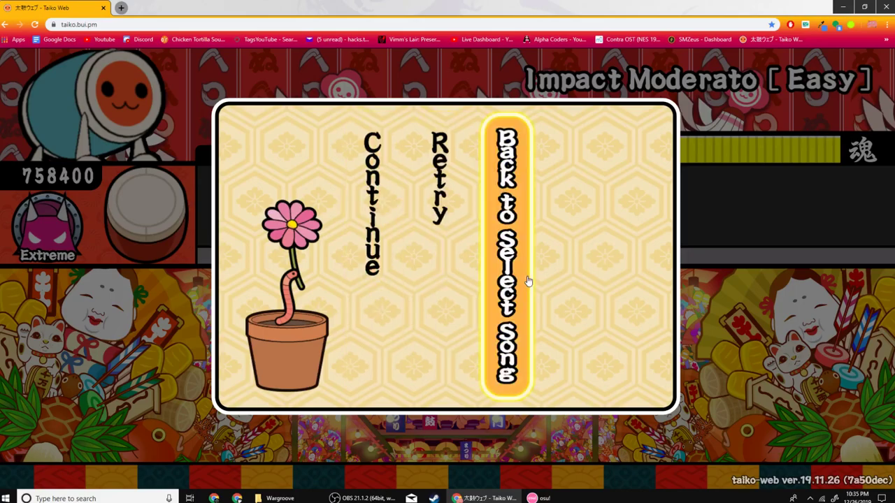